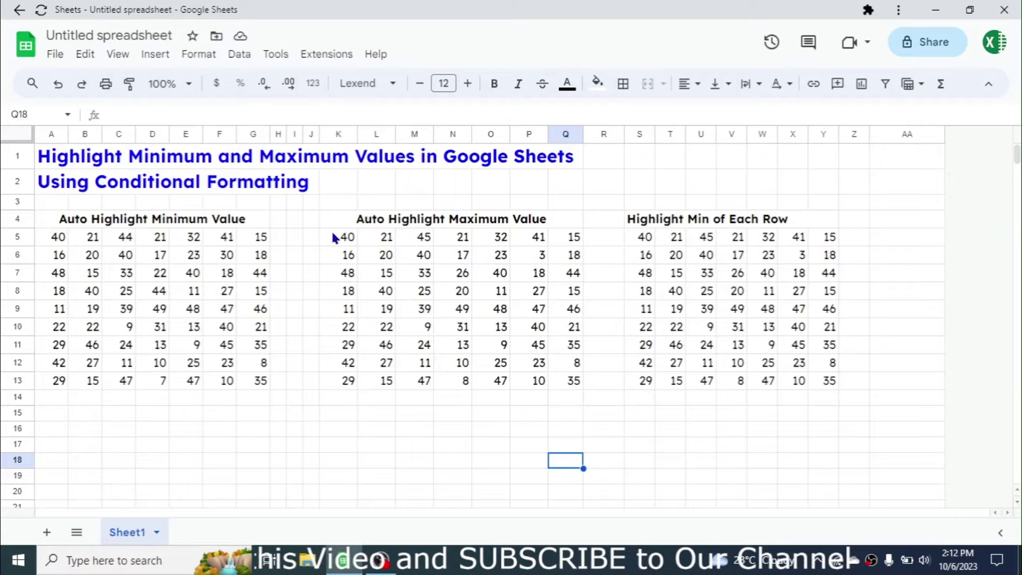
- Select the numbers of the first table, A5:G13
drag(336, 234, 559, 384)
drag(647, 237, 824, 233)
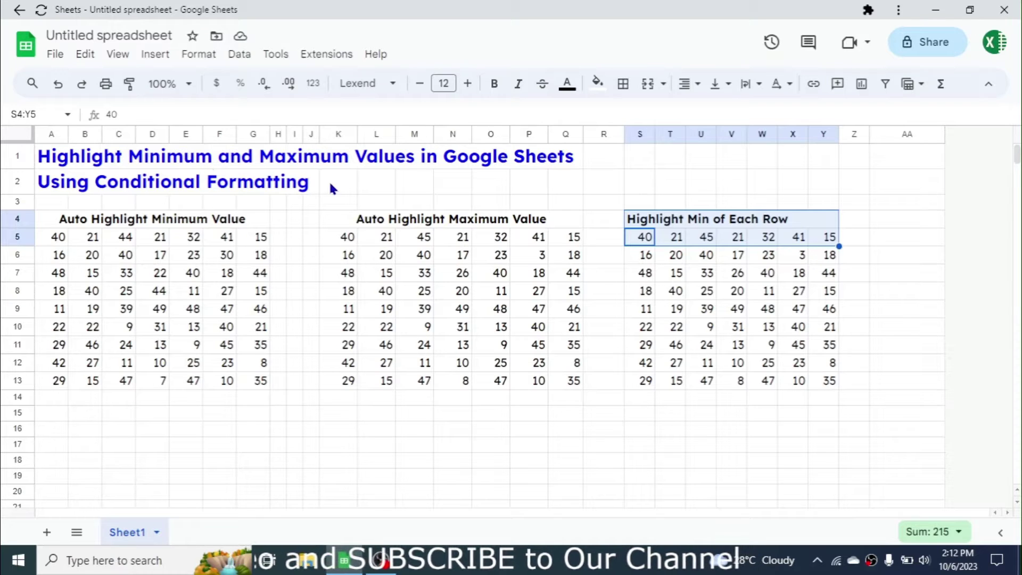
drag(53, 237, 258, 382)
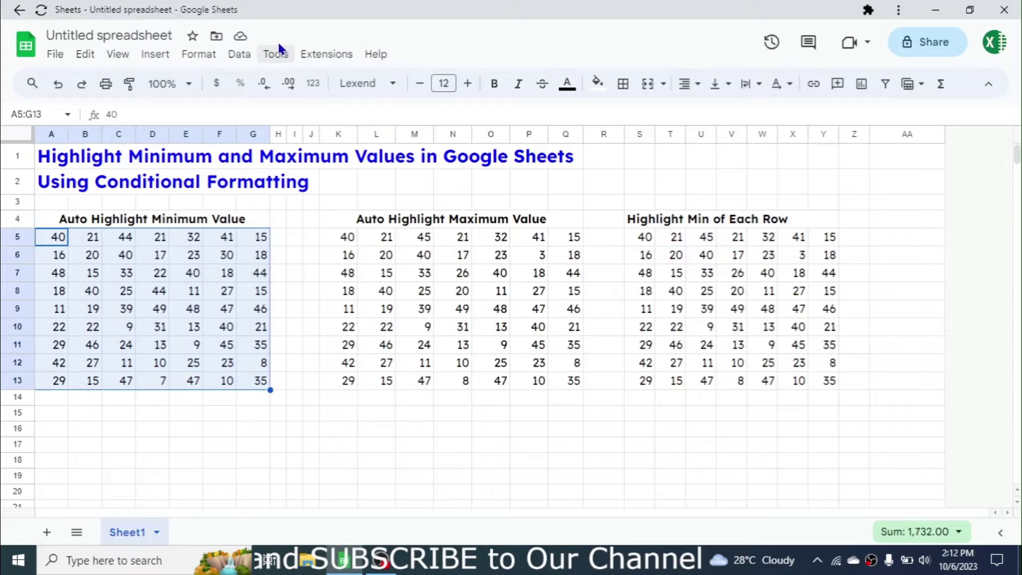
- Start a conditional formatting rule for A5:G13 with the 'Custom formula is' condition
click(207, 57)
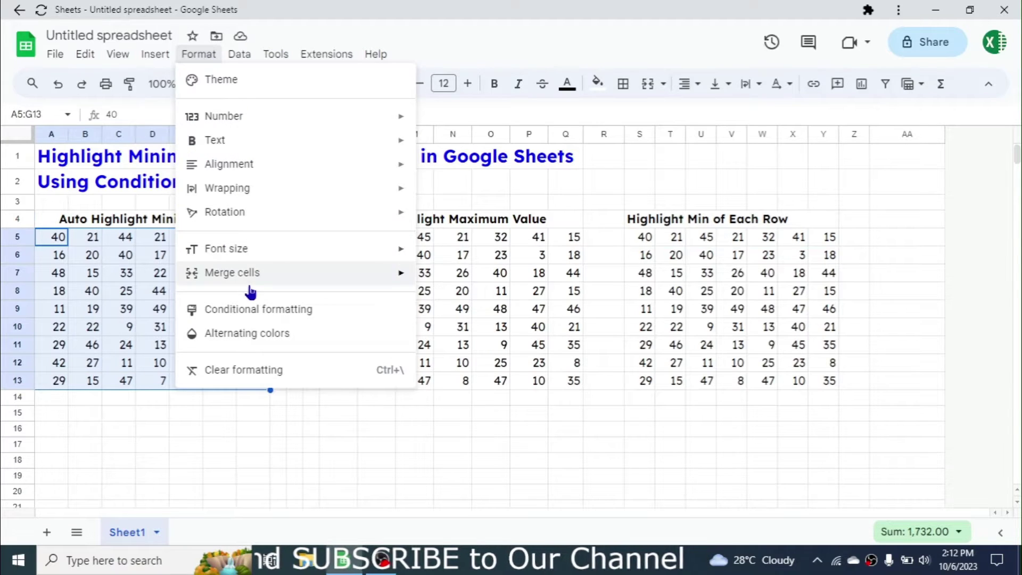
click(267, 308)
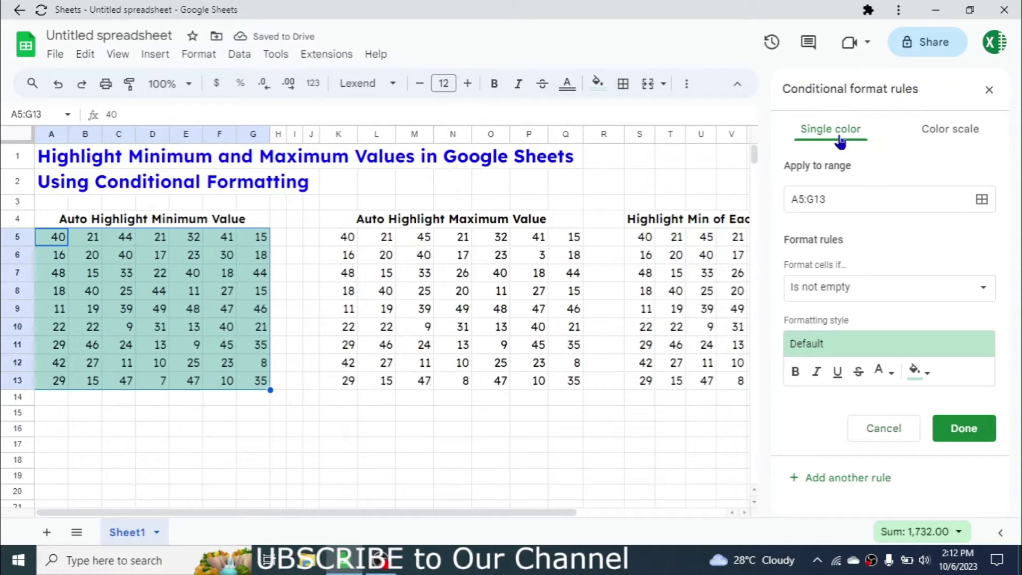
click(982, 290)
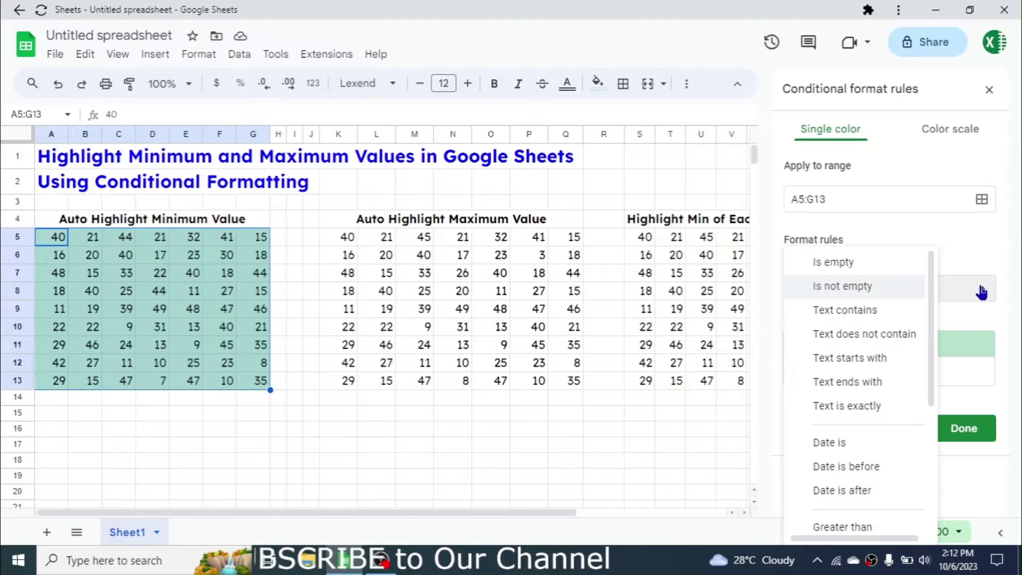
drag(930, 343, 921, 515)
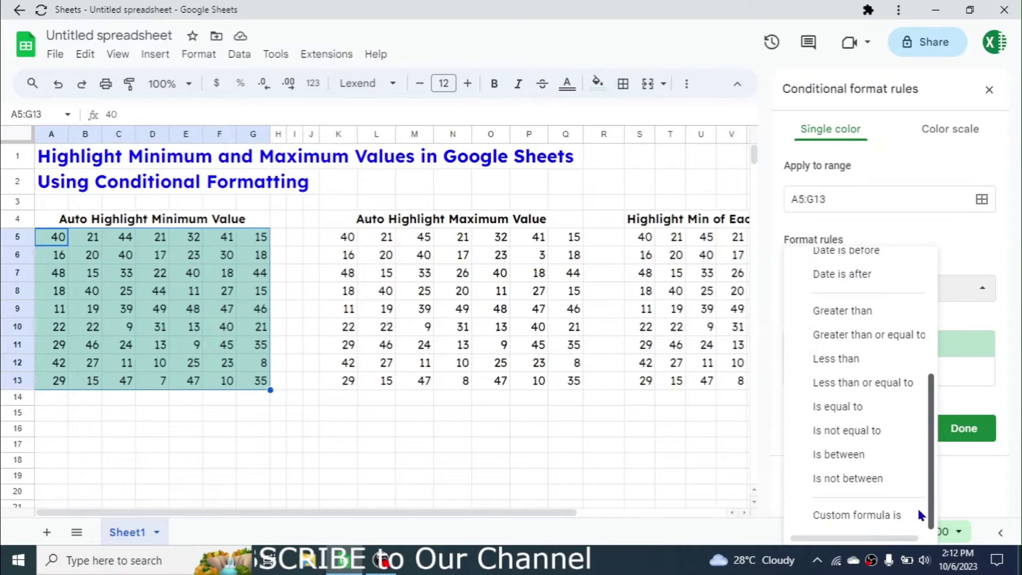
click(863, 517)
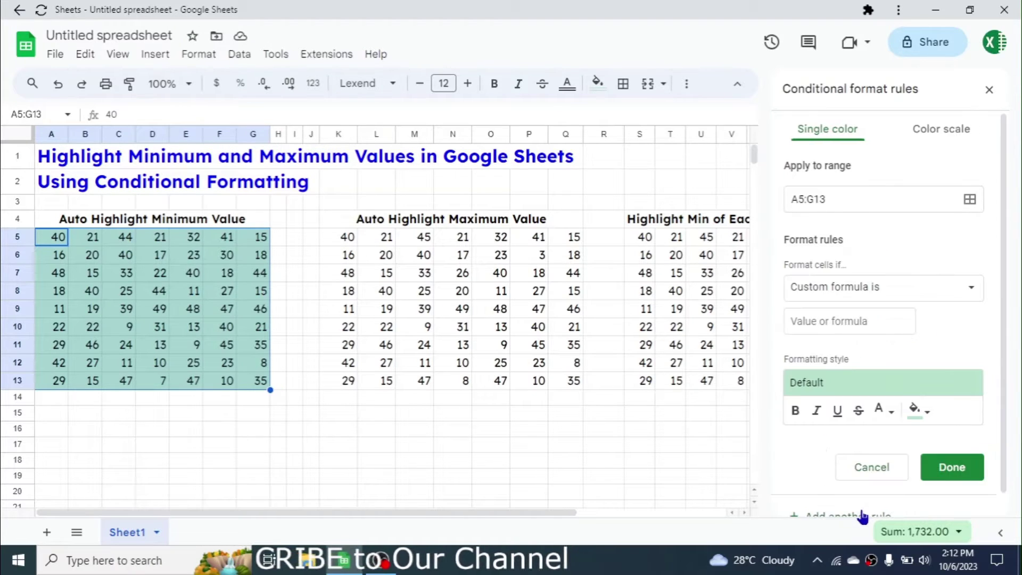
- Enter the custom formula =A5=MIN($A$5:$G$13) with absolute range references
click(849, 318)
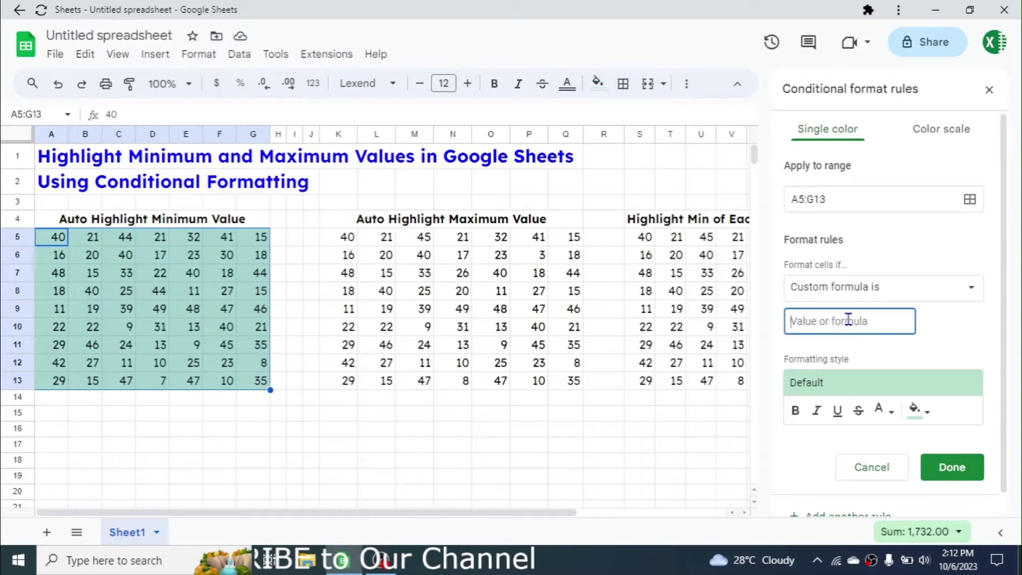
text(=)
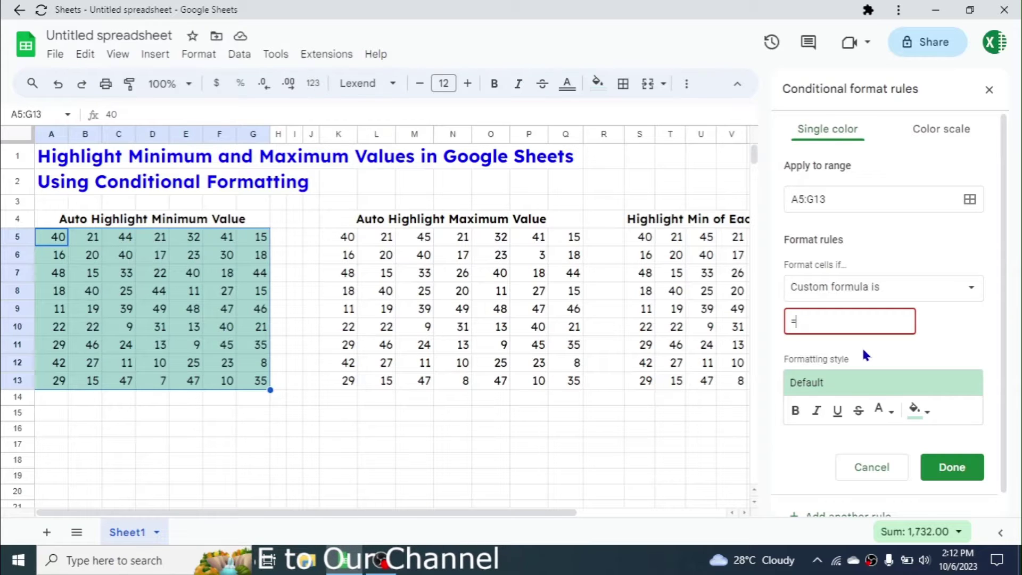
text(A5)
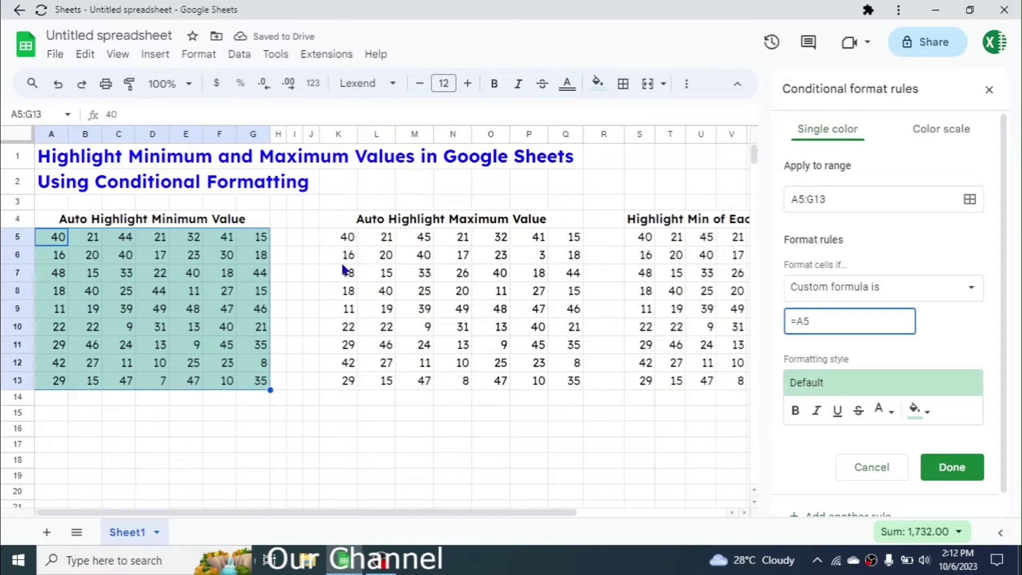
text(=)
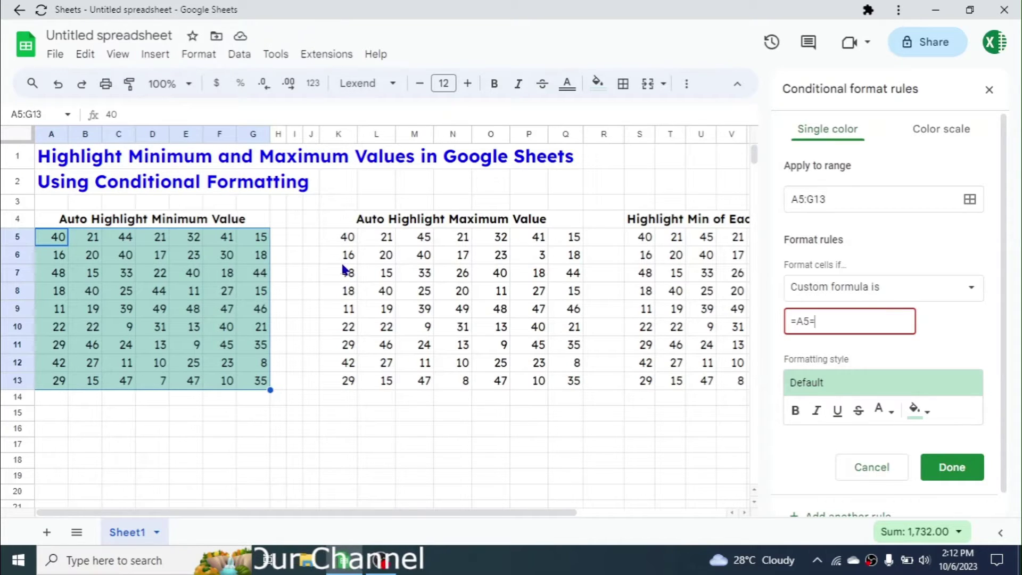
text(MIN()
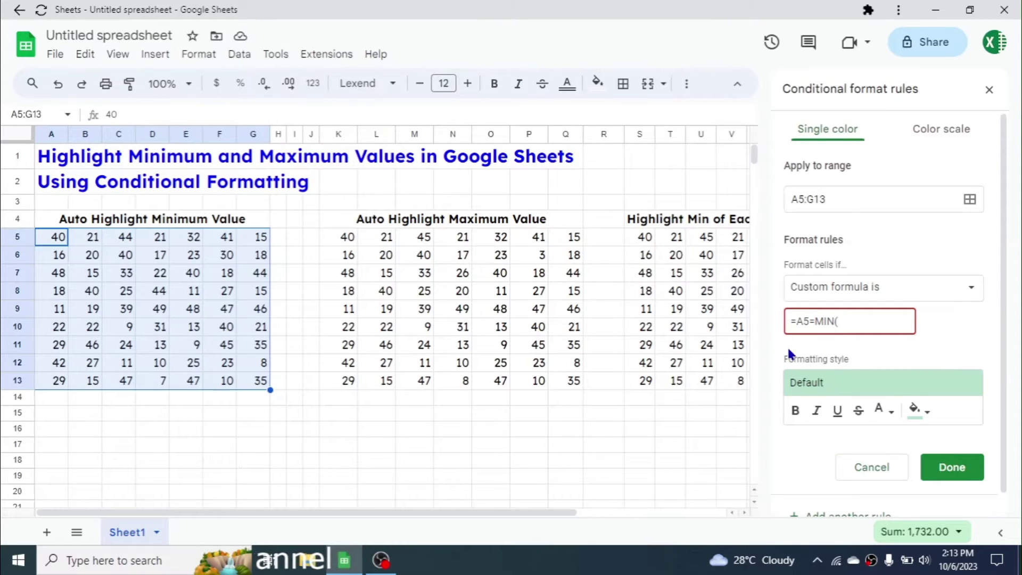
text(A)
text(5)
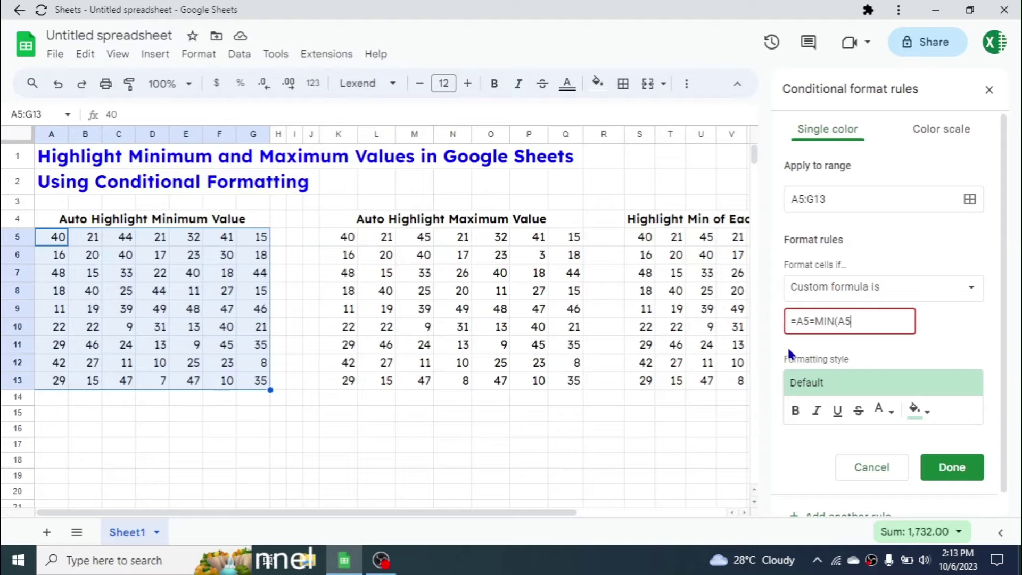
text(:G)
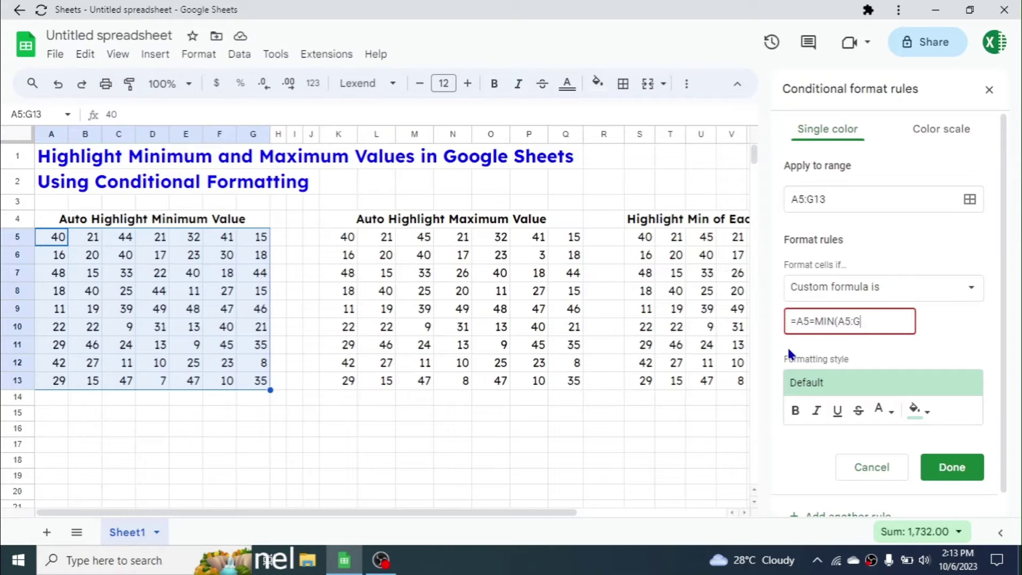
text(13))
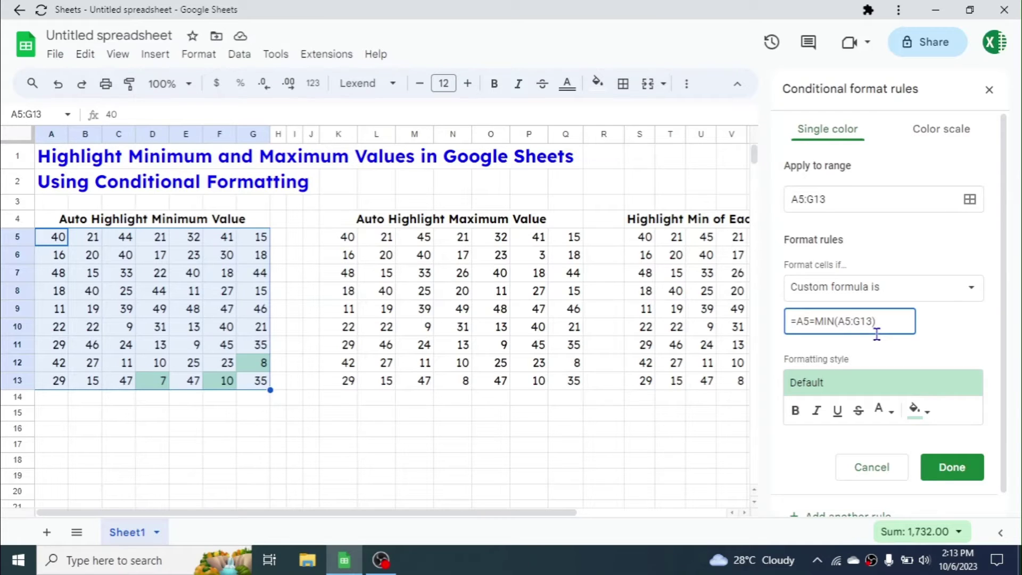
key(F4)
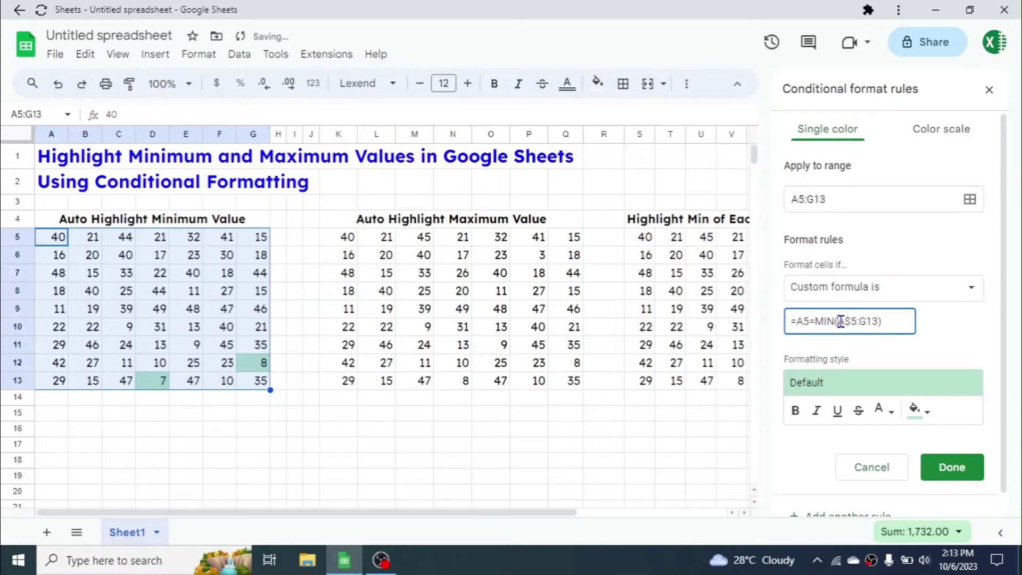
click(841, 321)
text($)
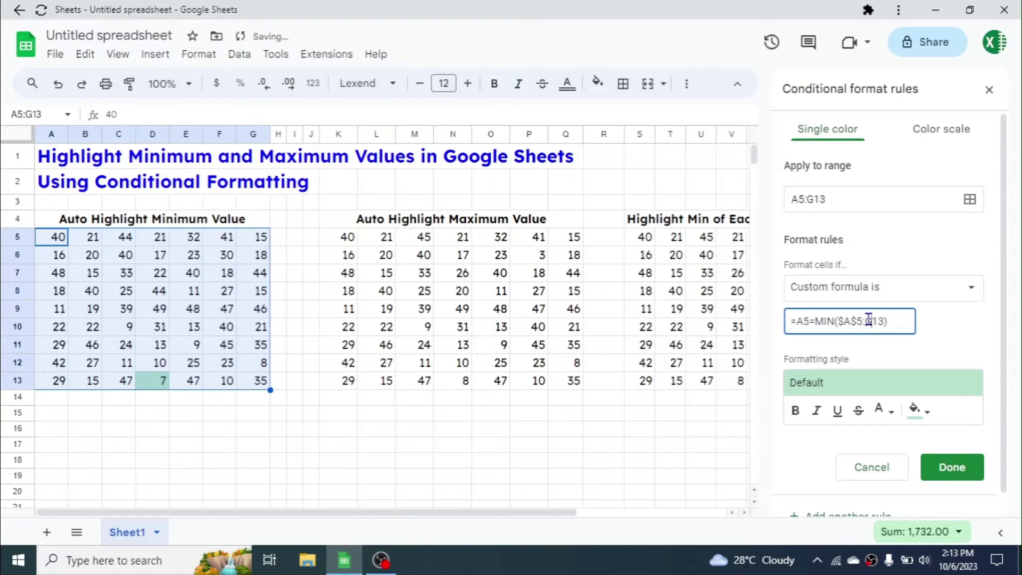
click(868, 318)
text($A)
text($G$)
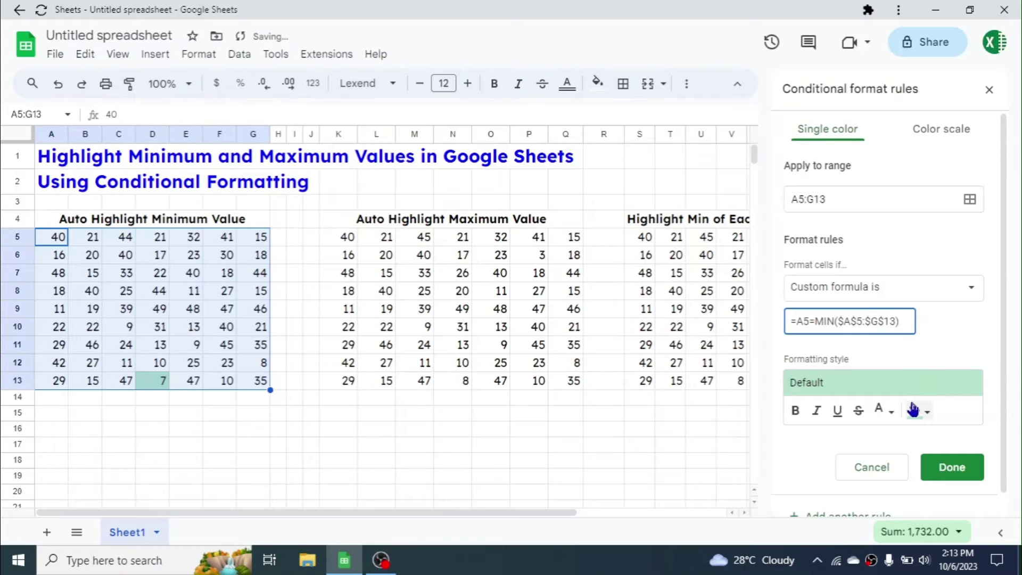
- Give the rule a yellow fill, save it, and close the rules sidebar
click(913, 410)
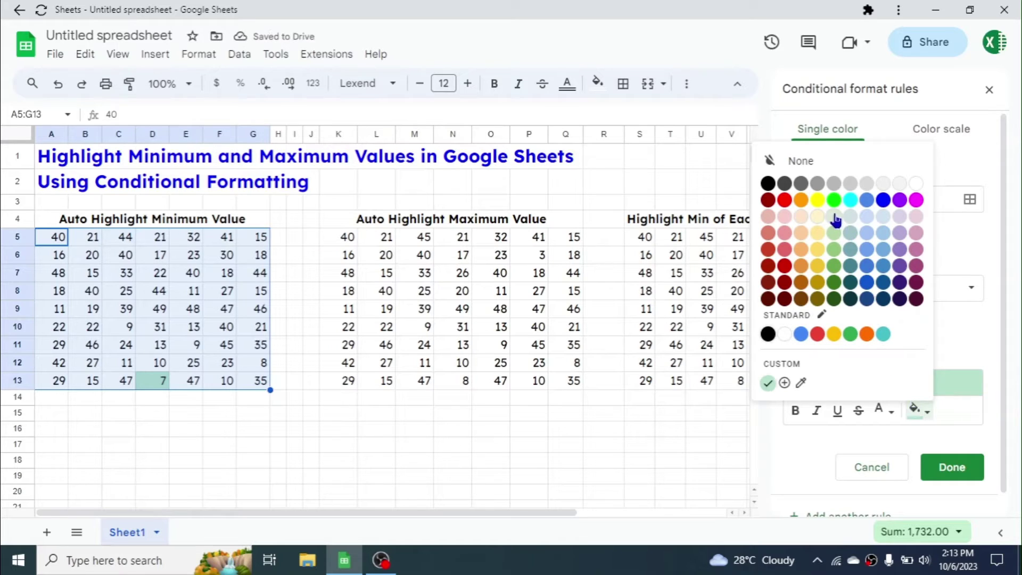
click(821, 202)
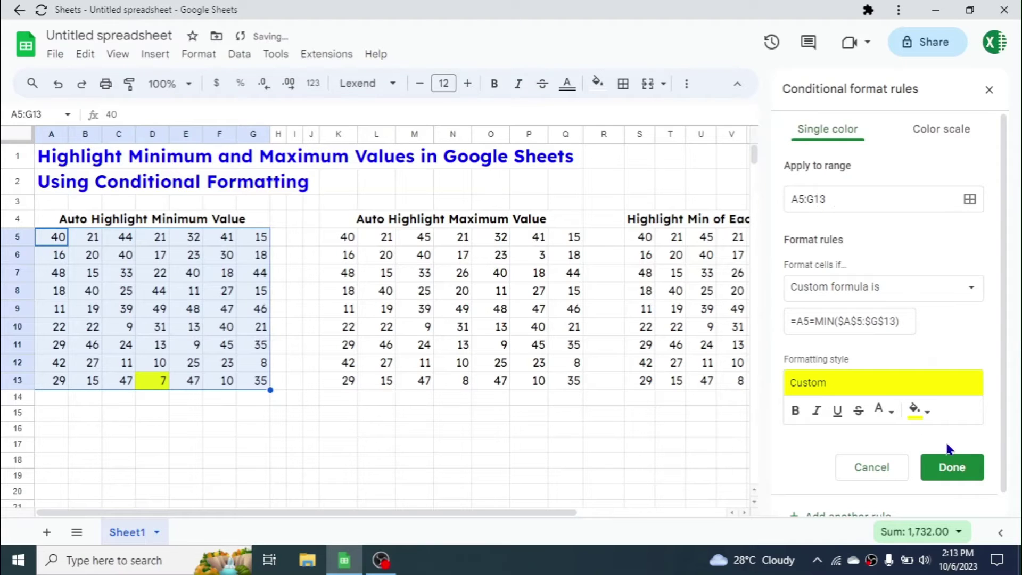
click(946, 462)
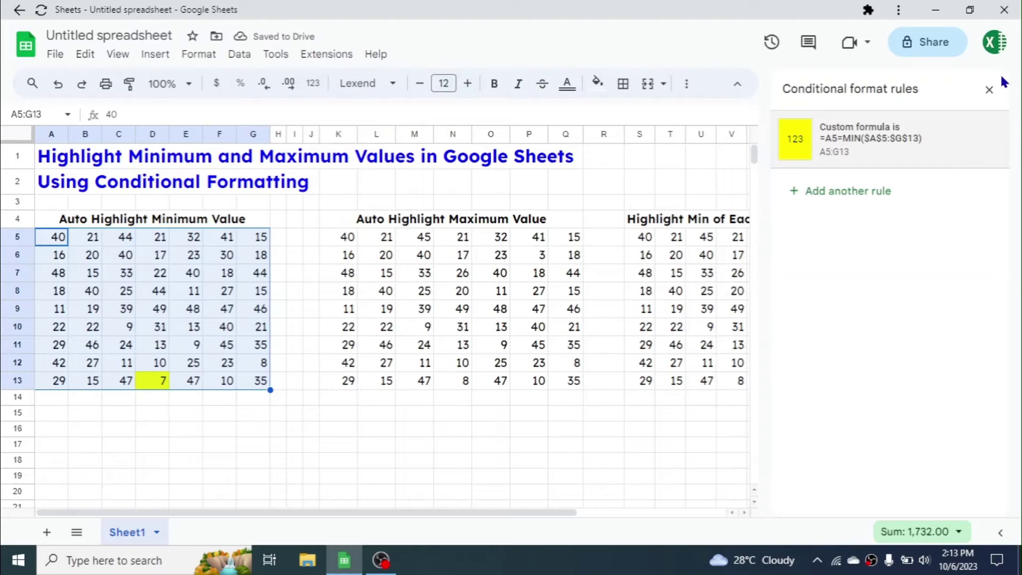
click(990, 89)
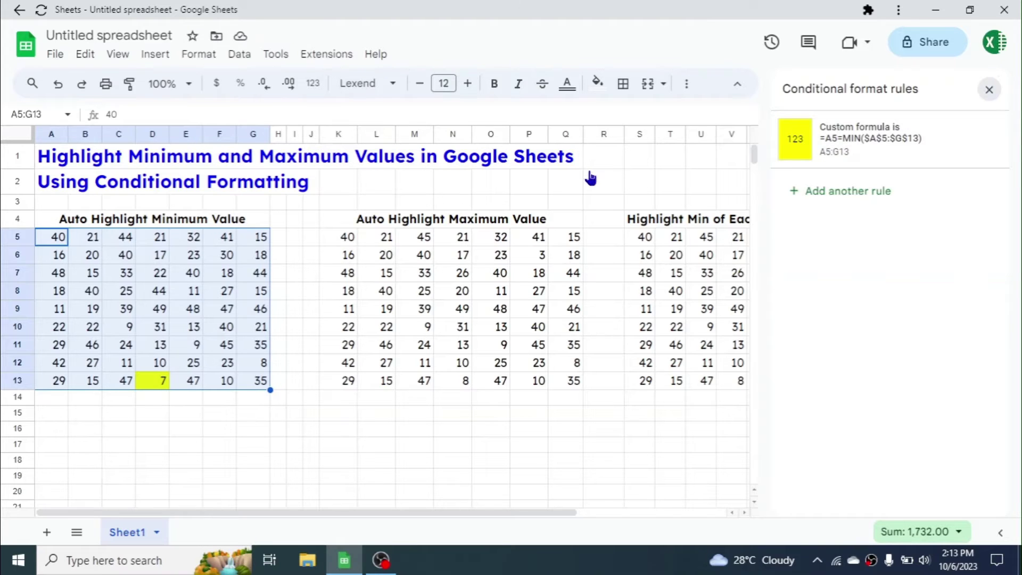
- Test the minimum rule by setting D8 to 5 and G7 to 3
click(193, 332)
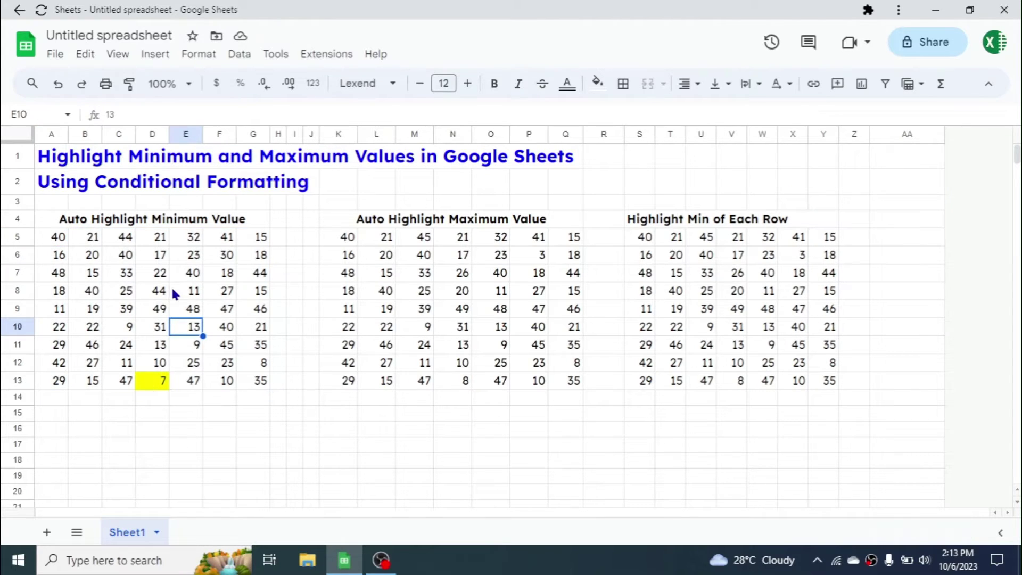
click(150, 291)
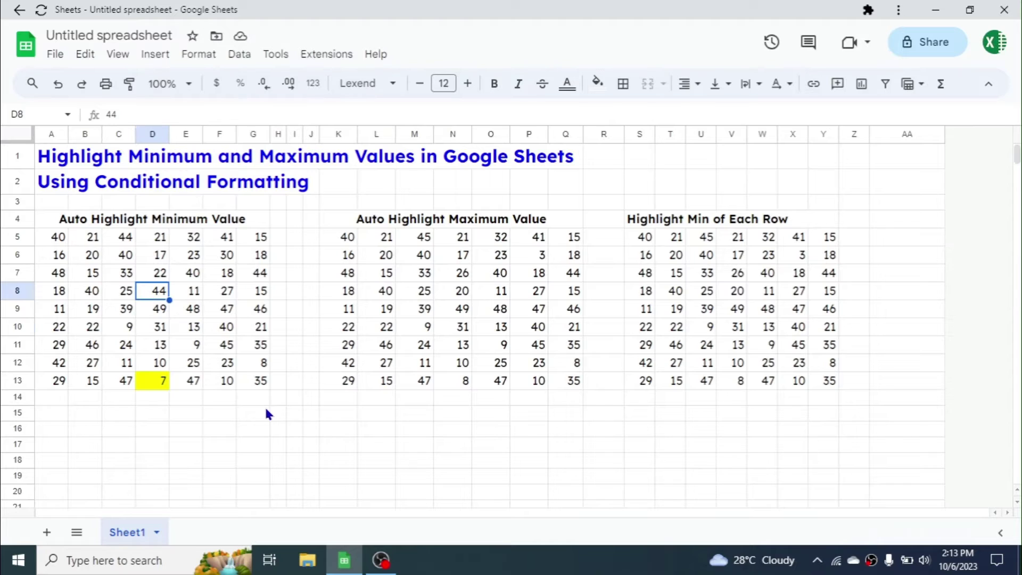
text(5)
key(Return)
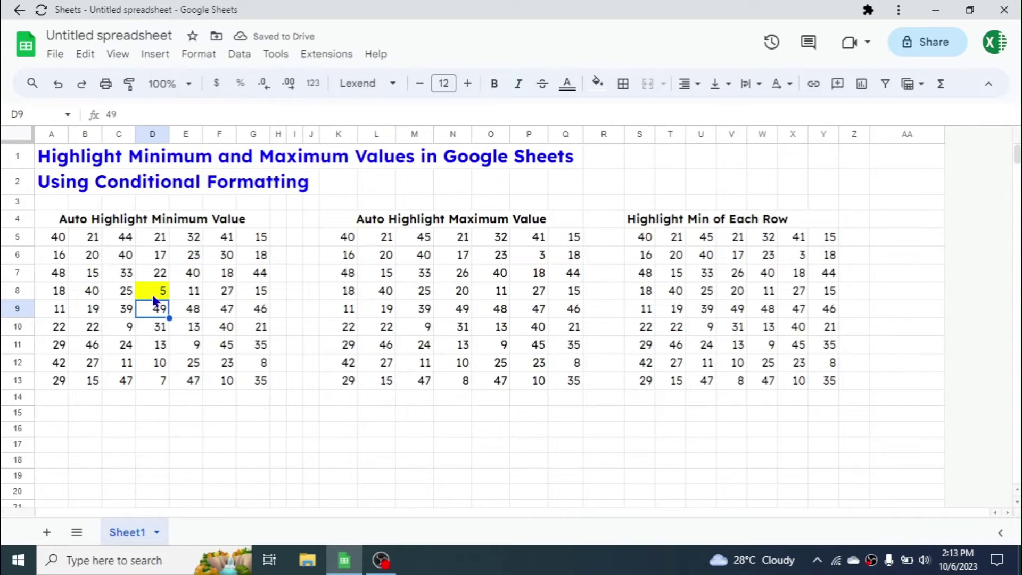
click(262, 272)
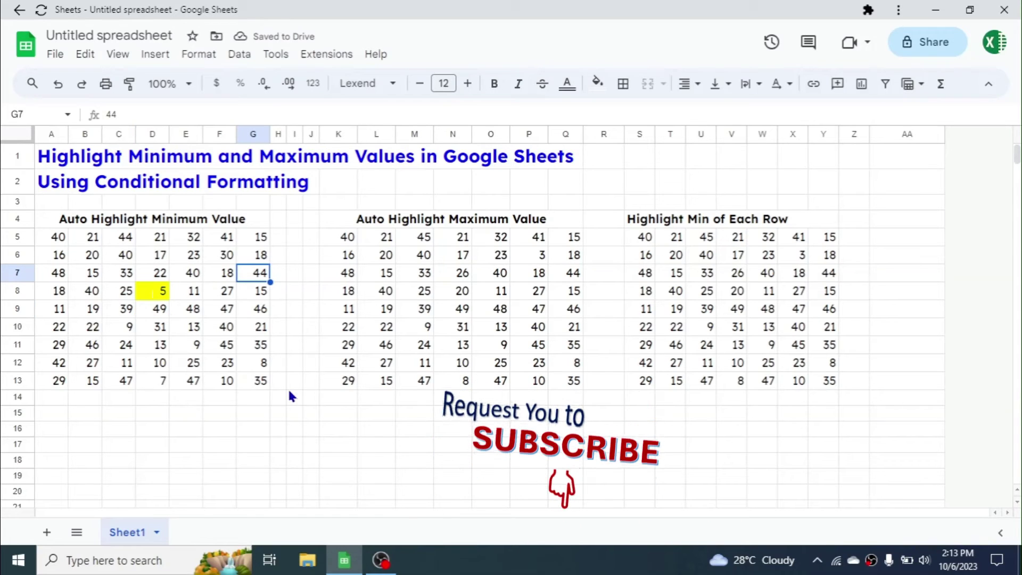
text(3)
key(Return)
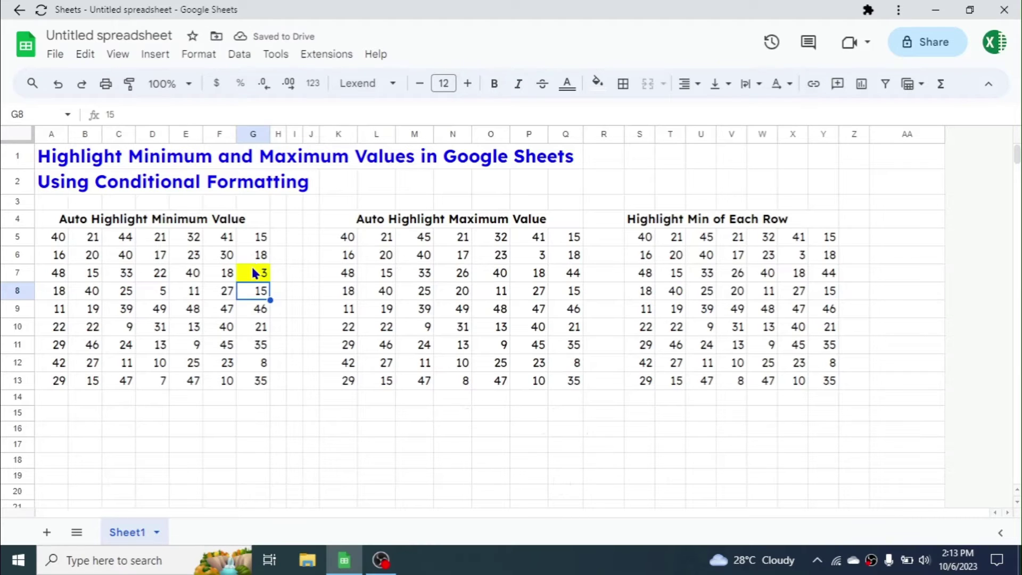
- Select the maximum-value table's numbers, K5:Q13
click(347, 236)
drag(486, 275, 540, 321)
click(431, 276)
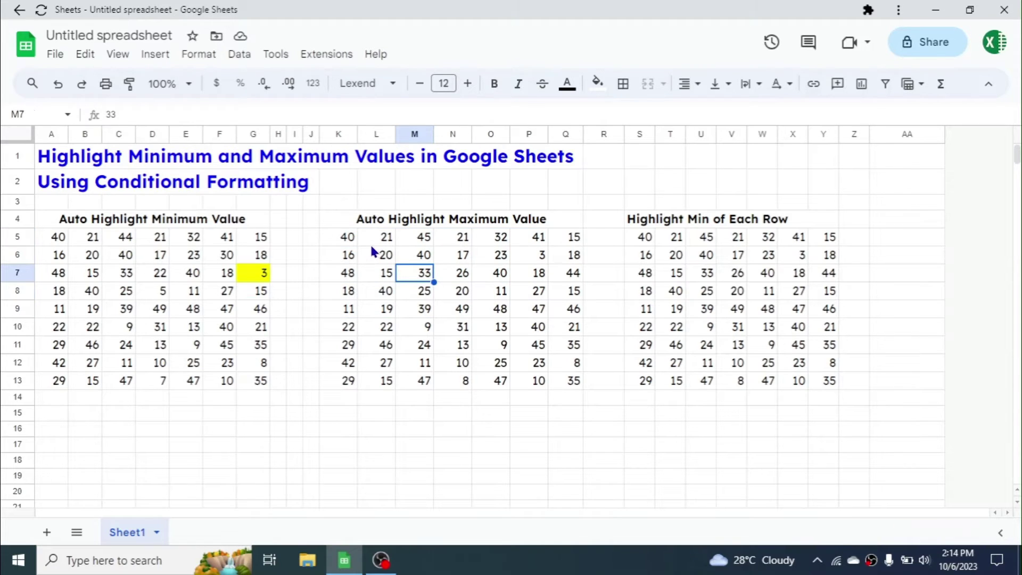
drag(350, 241, 556, 382)
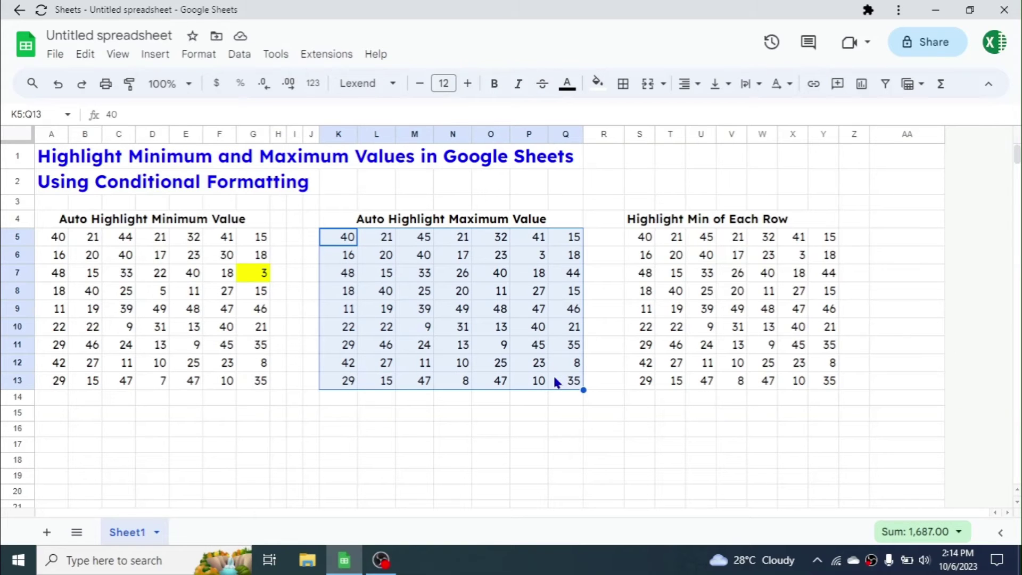
- Start a conditional formatting rule for K5:Q13 with the 'Custom formula is' condition
click(199, 53)
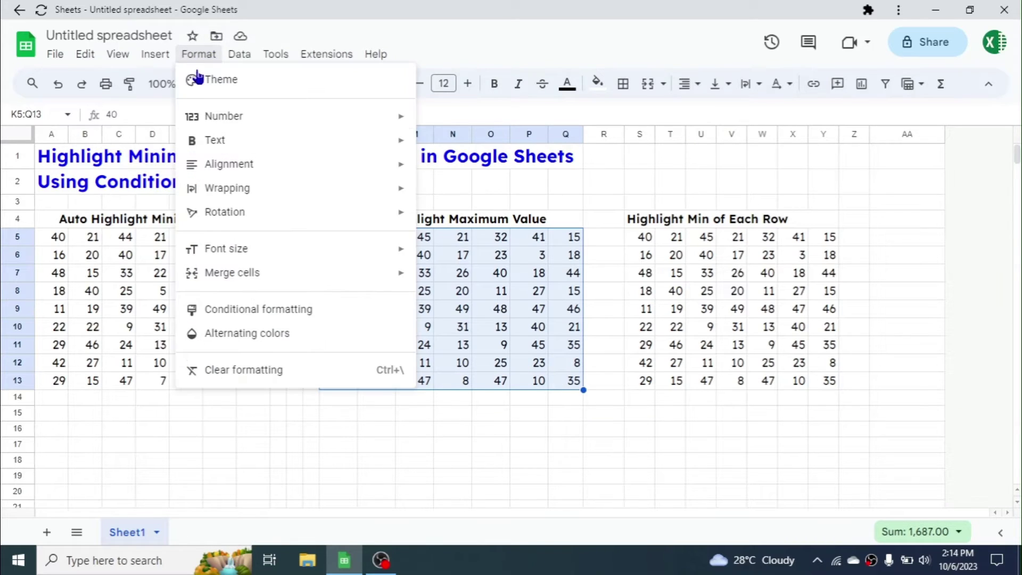
click(260, 310)
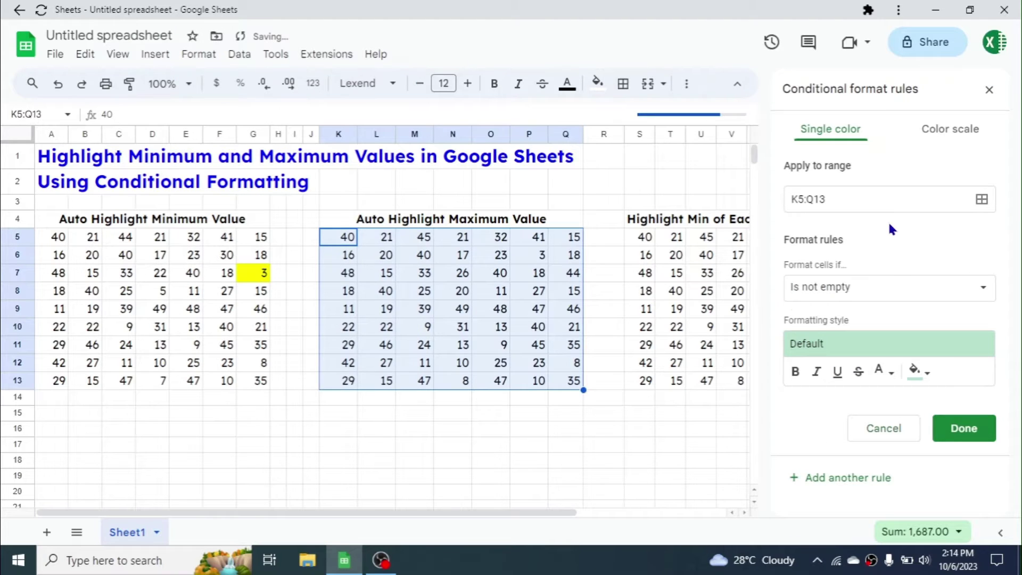
click(898, 288)
drag(930, 296, 932, 426)
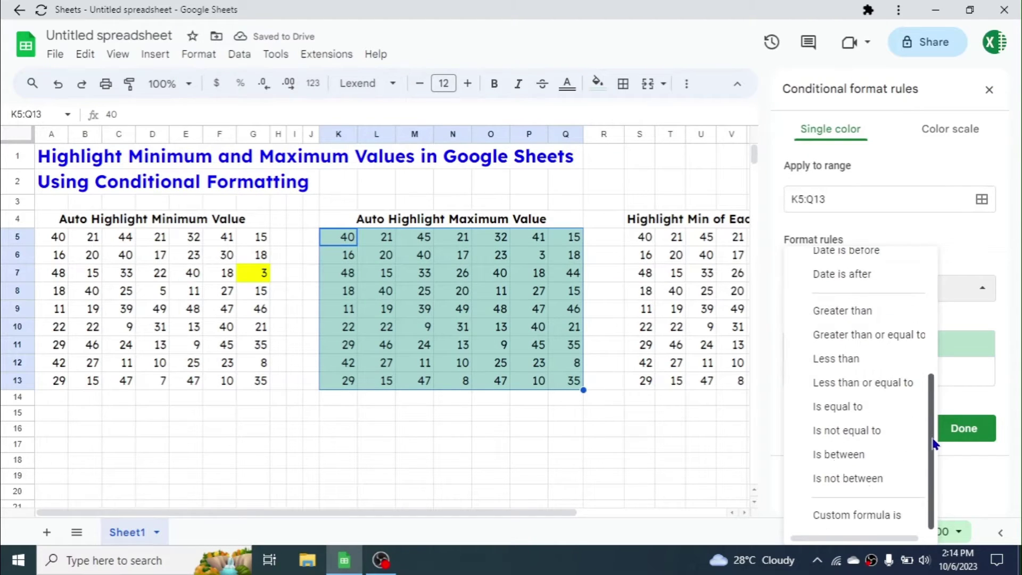
click(879, 521)
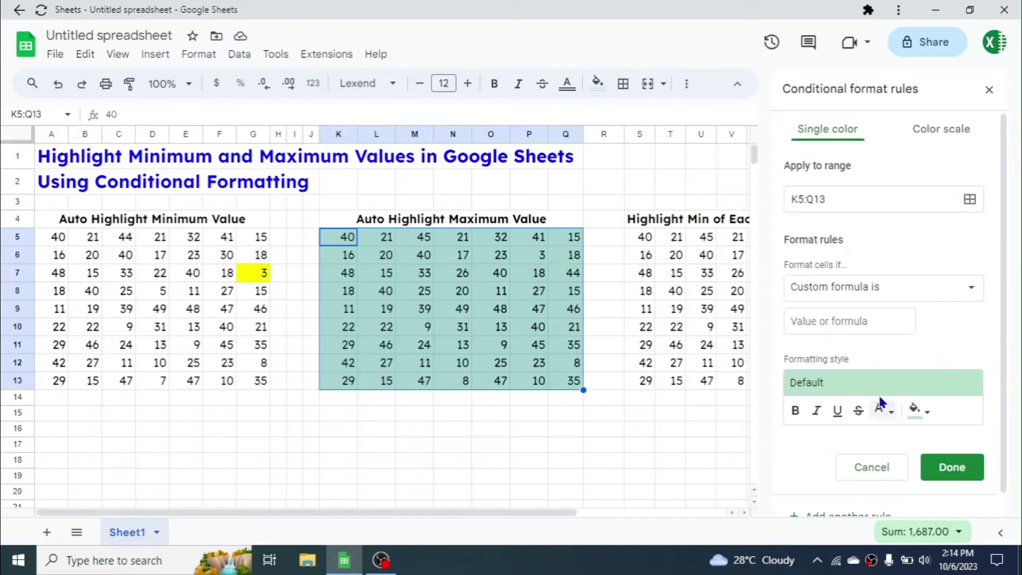
- Enter the custom formula =K5=MAX($K$5:$Q$13)
click(829, 318)
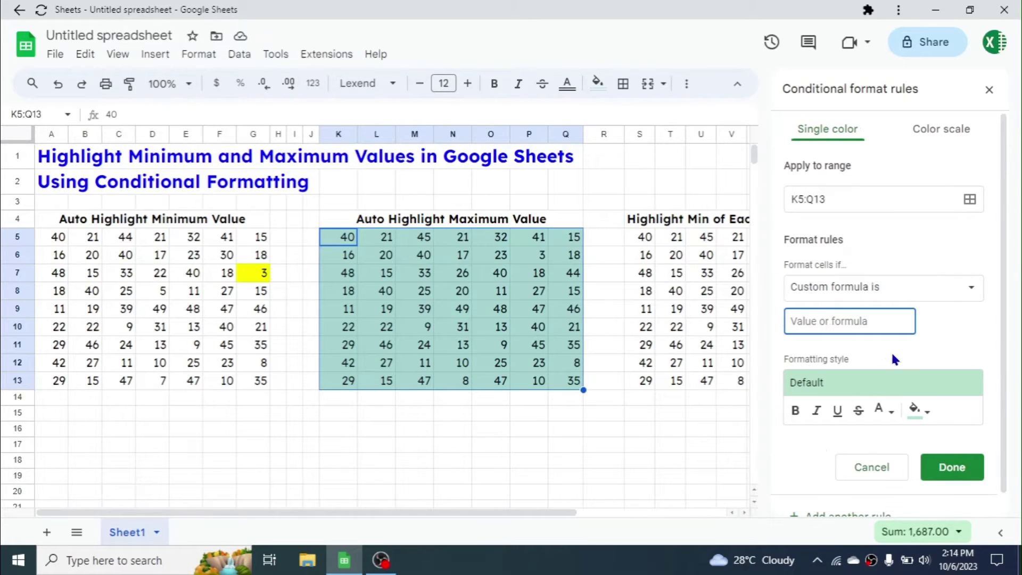
text(=)
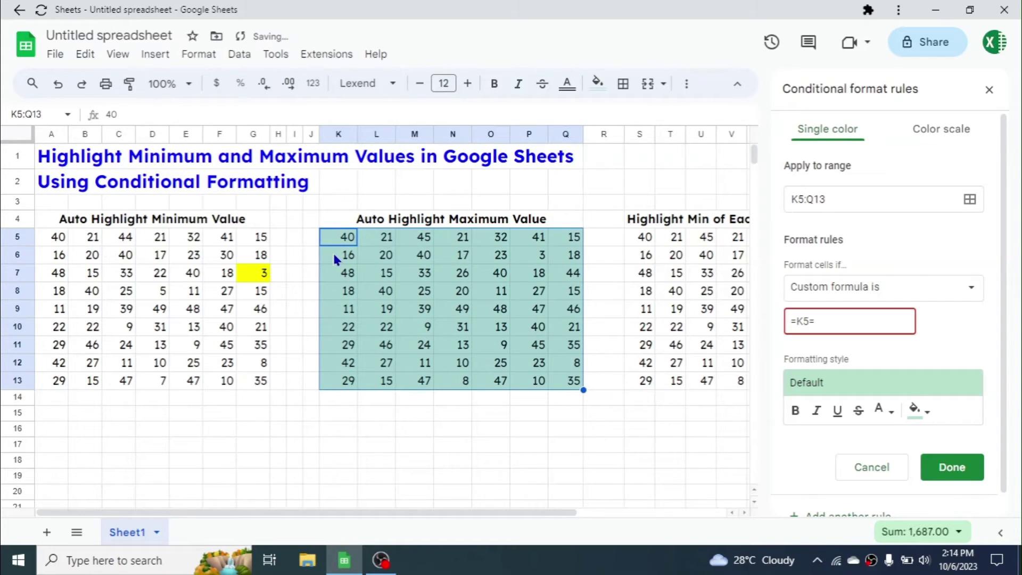
text(MAX(K5:Q13)
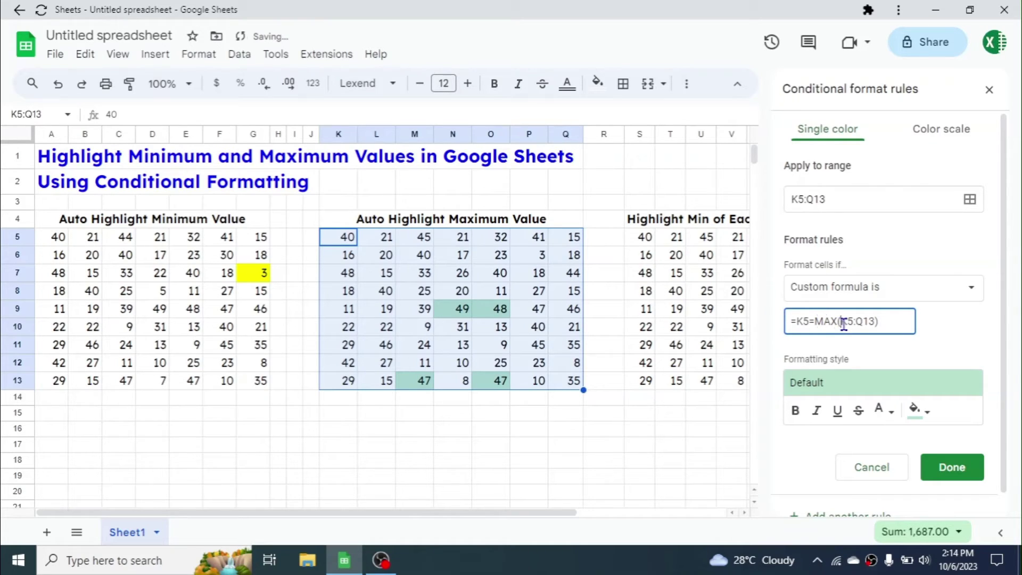
text($)
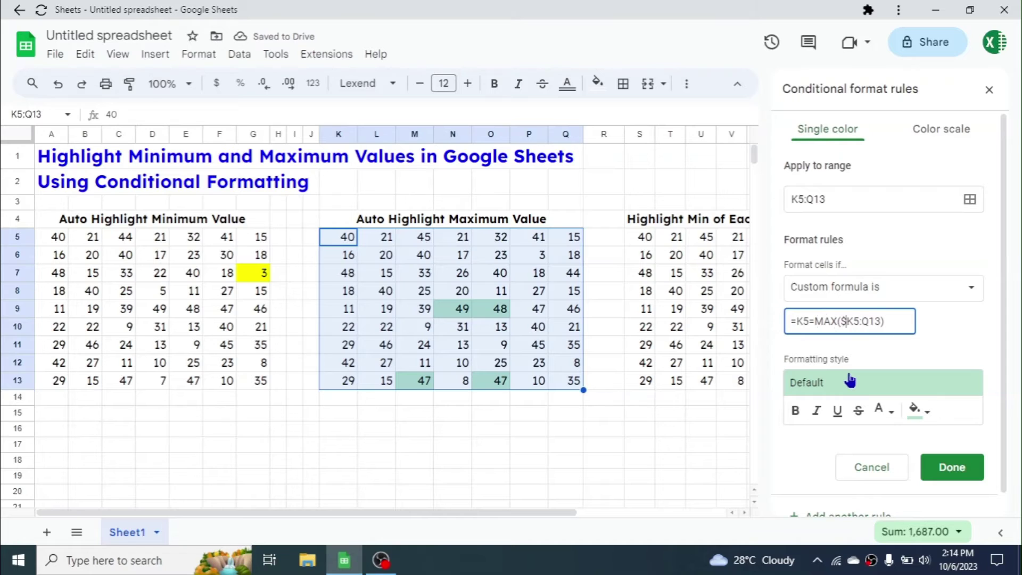
click(859, 320)
text($)
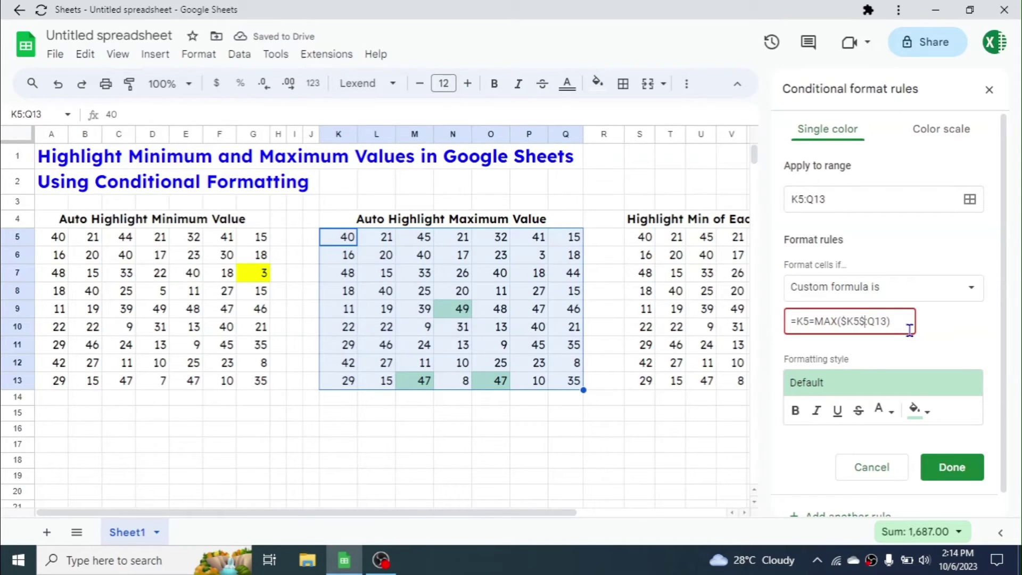
key(BackSpace)
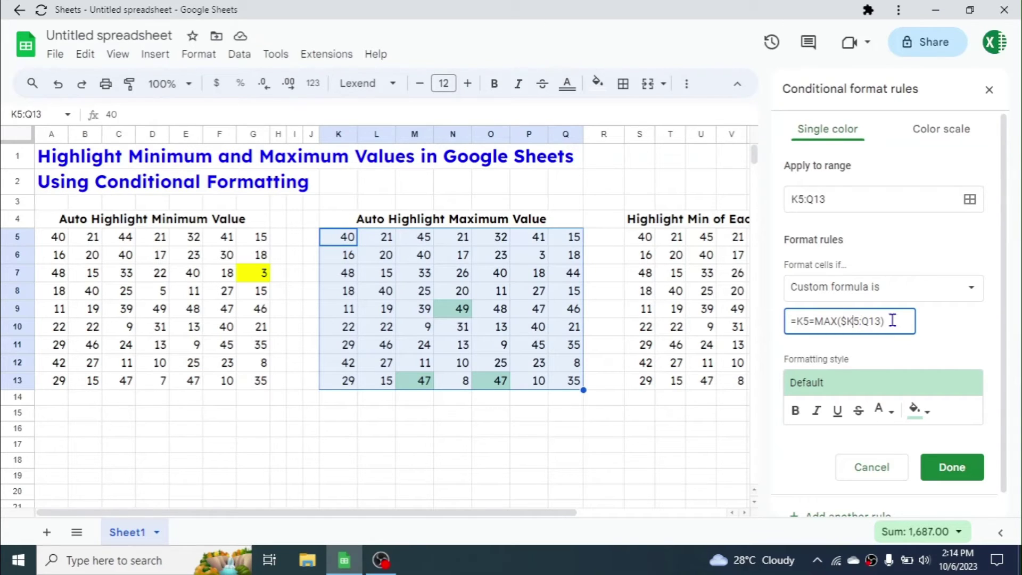
text($K)
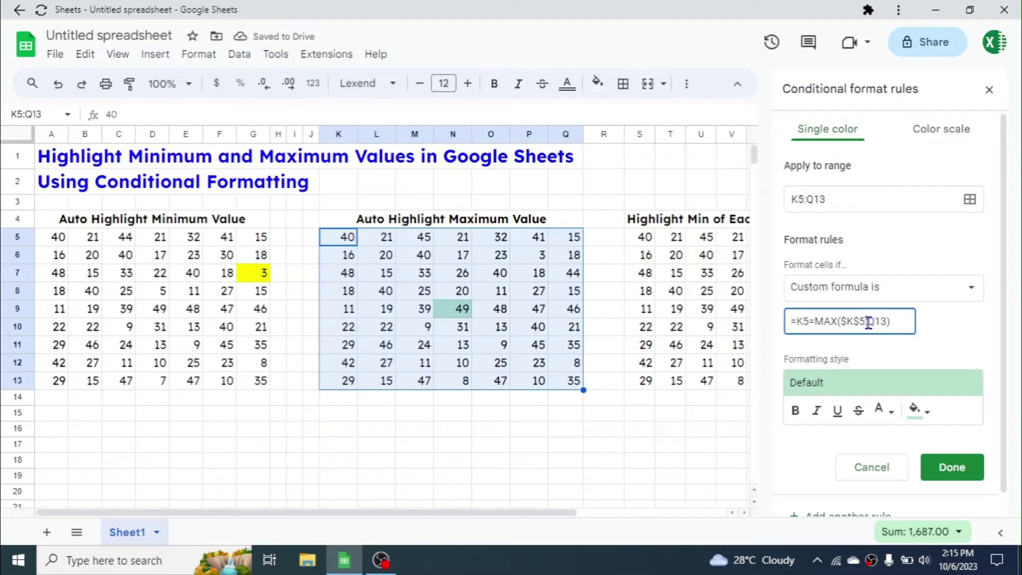
text($Q)
text($Q$)
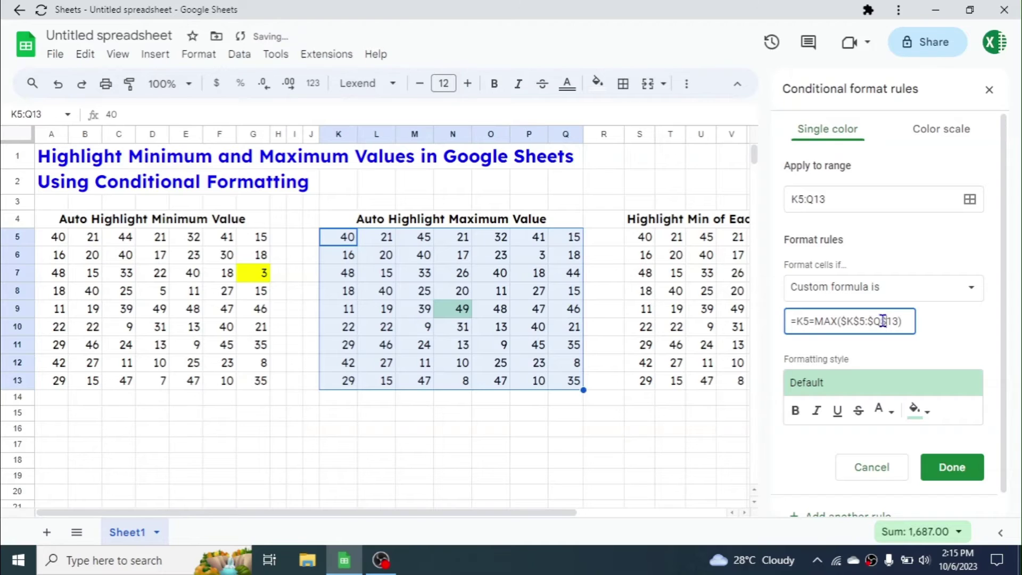
- Give the maximum rule a blue fill, save it, and close the sidebar
click(916, 410)
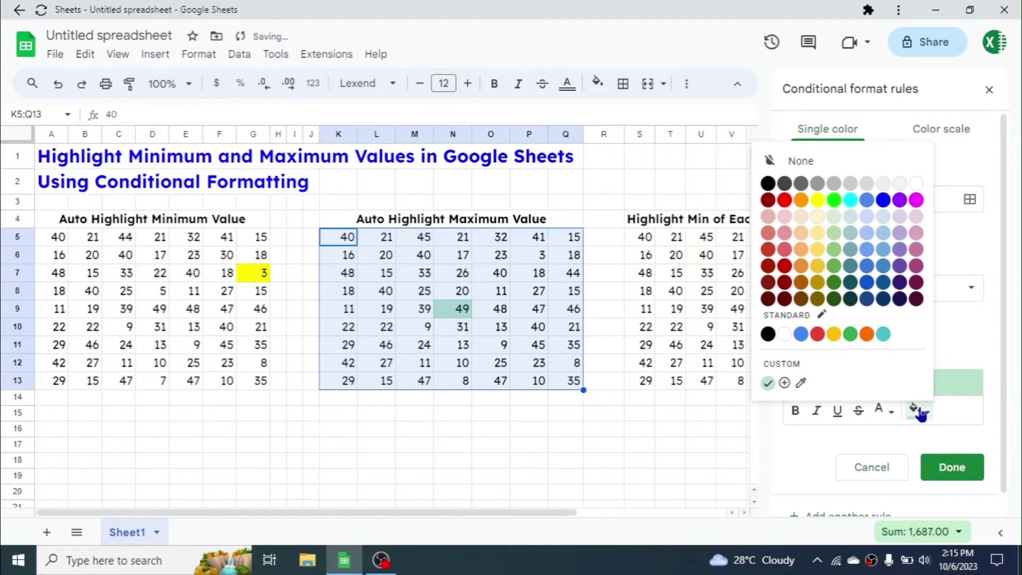
click(868, 267)
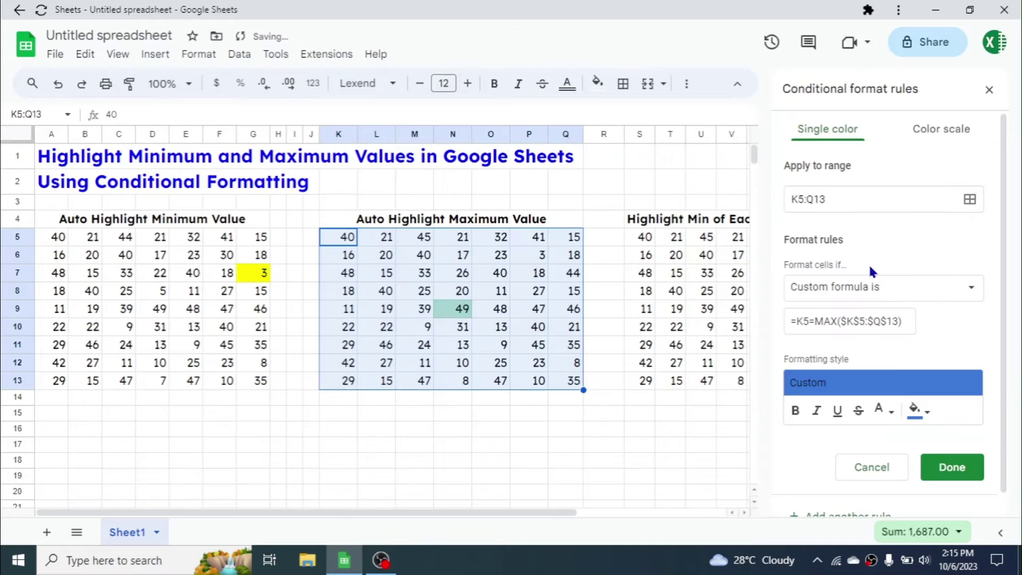
click(942, 467)
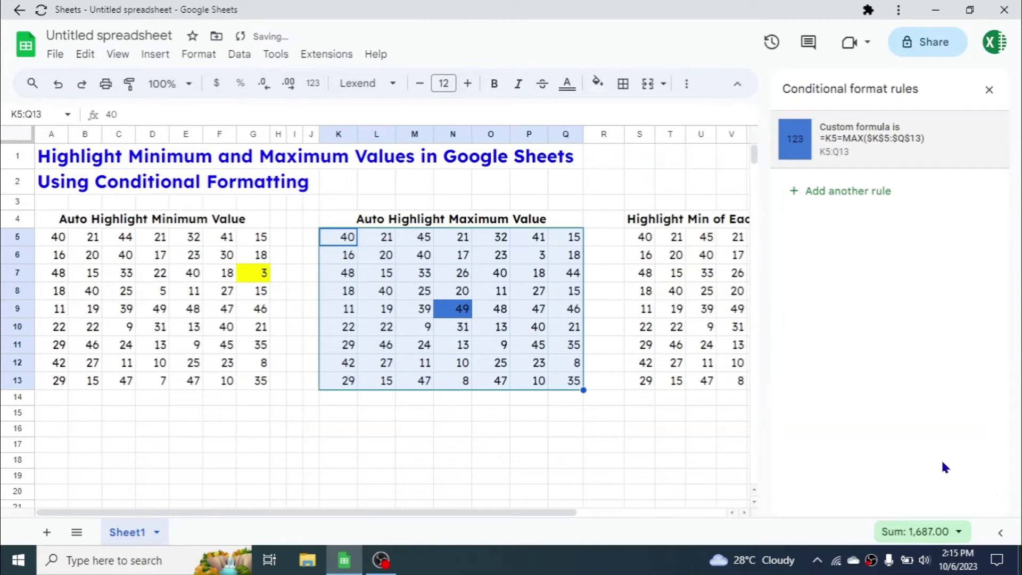
click(991, 90)
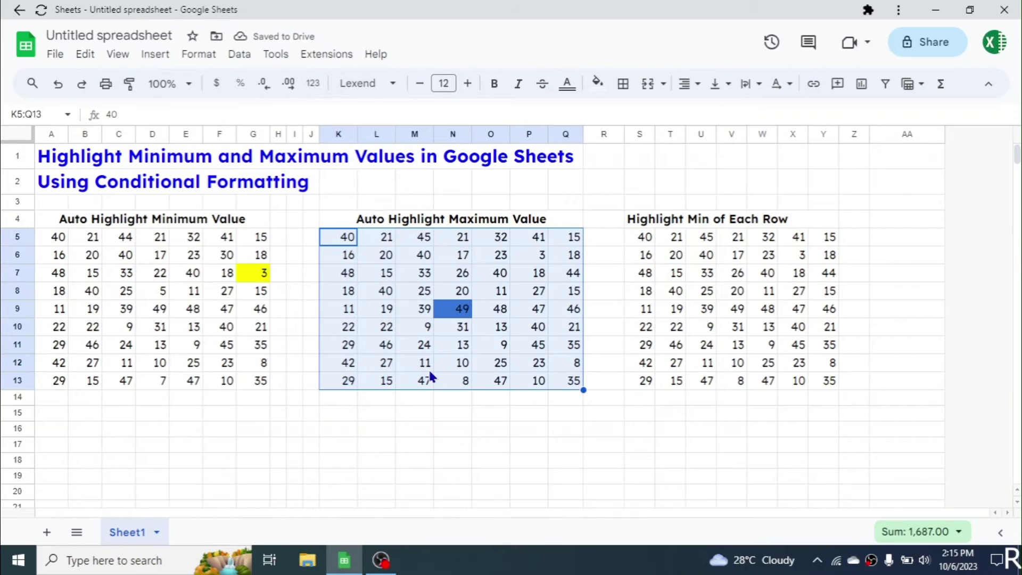
- Set O7 to 76 so the blue highlight moves from N9's 49 to O7
click(420, 416)
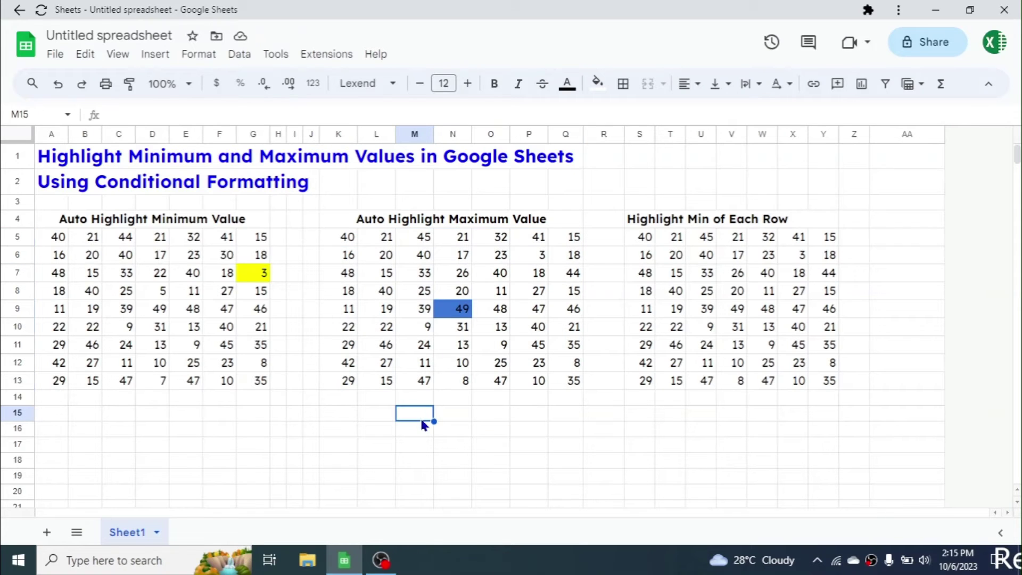
click(456, 313)
click(499, 275)
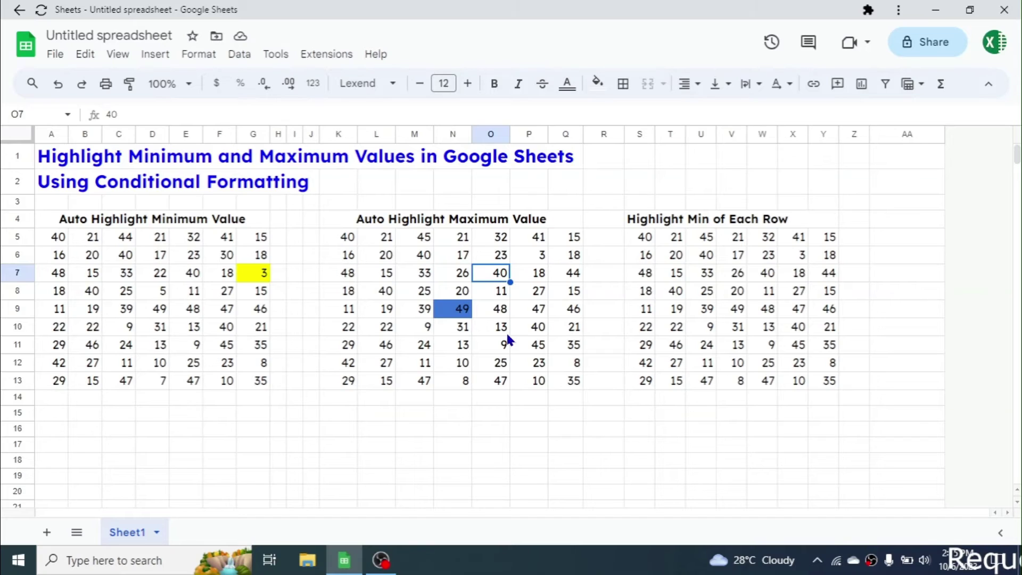
text(76)
key(Return)
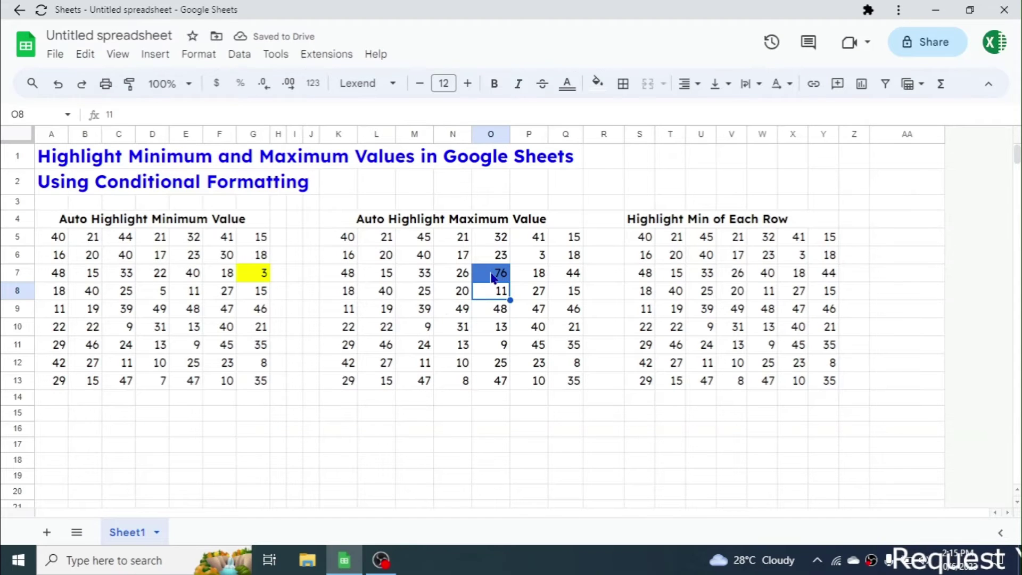
click(597, 432)
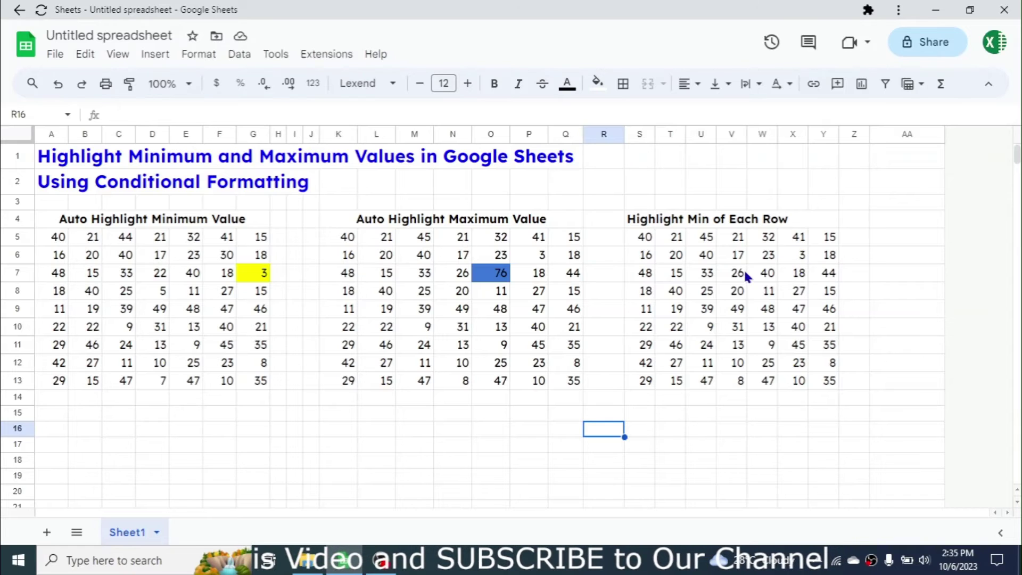
- Select the row-minimum table S5:Y13 and start a 'Custom formula is' conditional formatting rule
drag(645, 235, 737, 273)
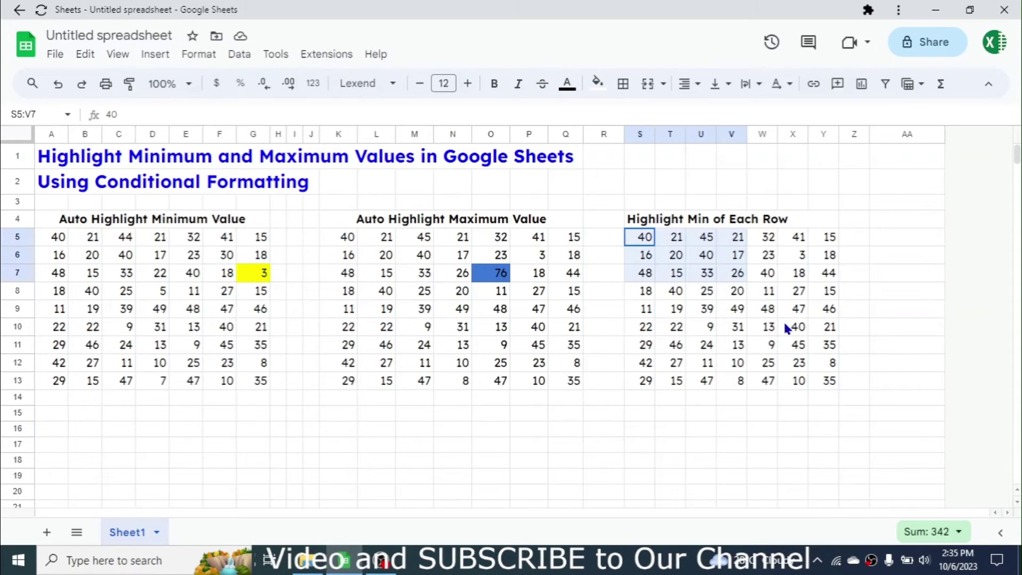
drag(787, 327, 828, 381)
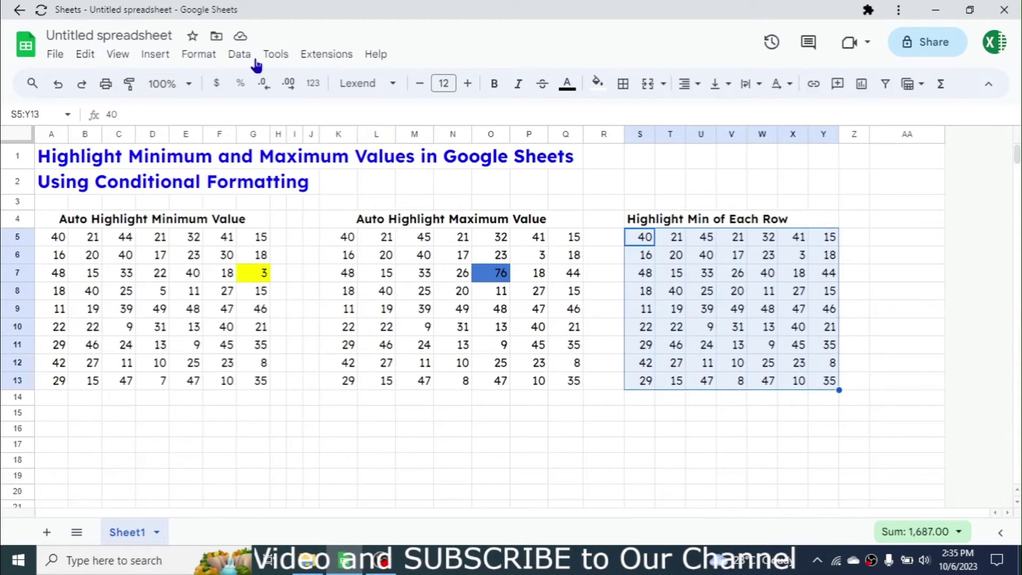
click(213, 58)
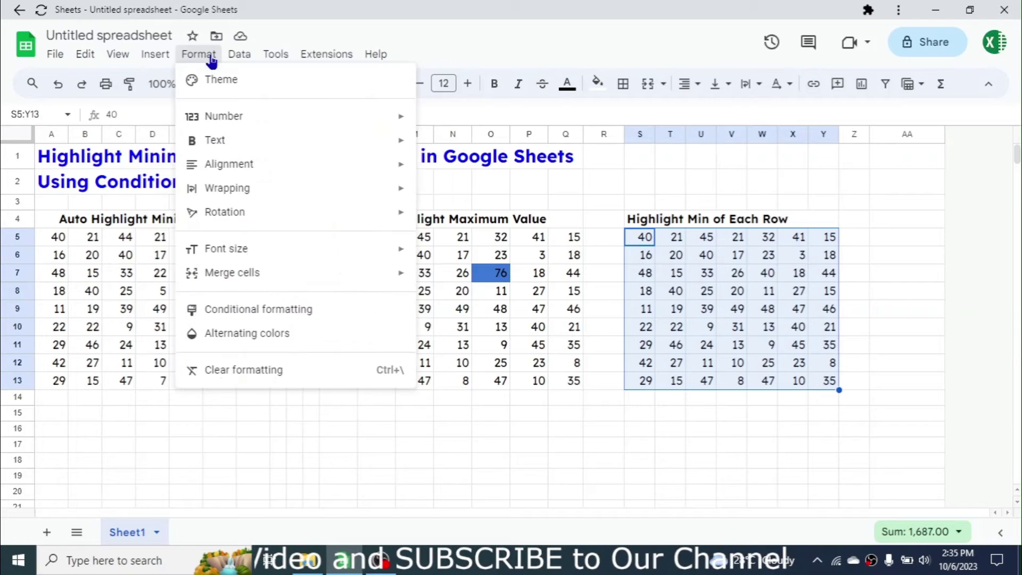
click(270, 310)
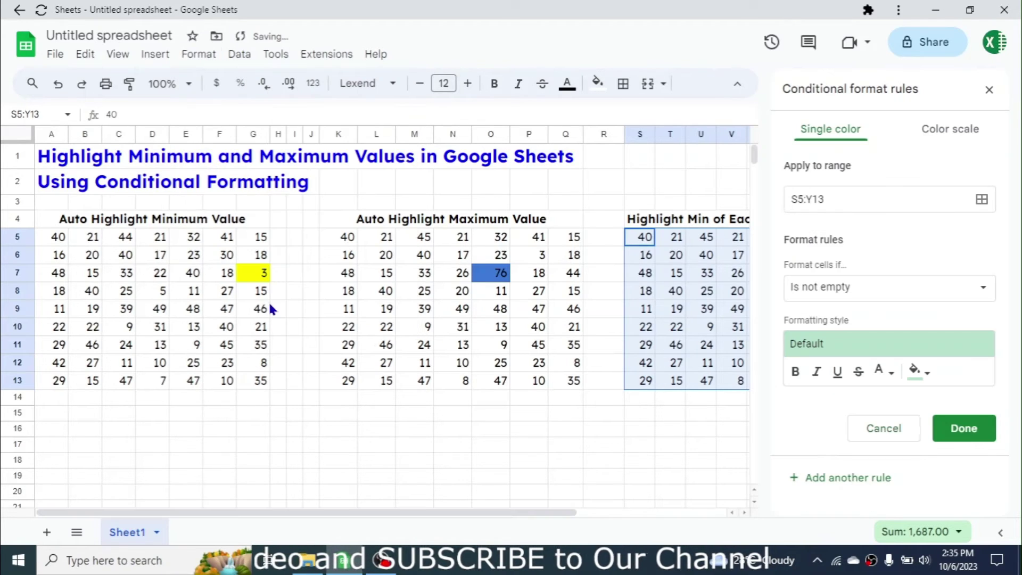
click(744, 513)
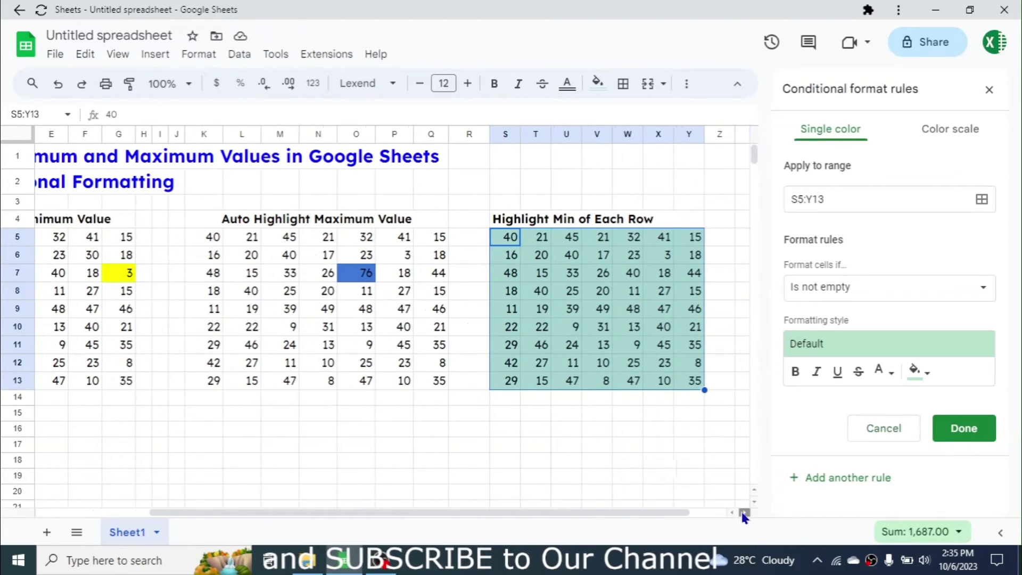
click(864, 288)
drag(932, 298, 945, 433)
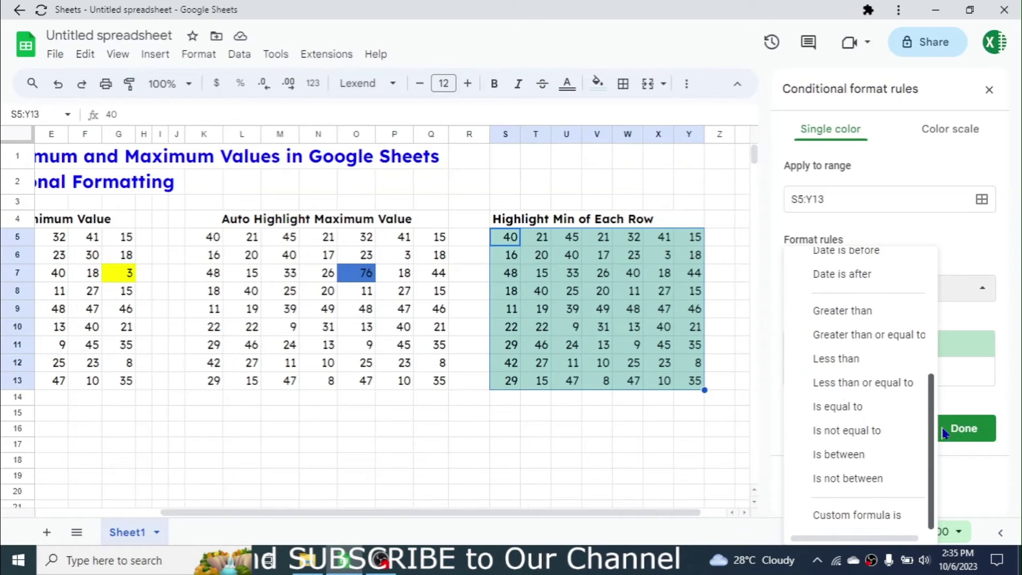
click(875, 516)
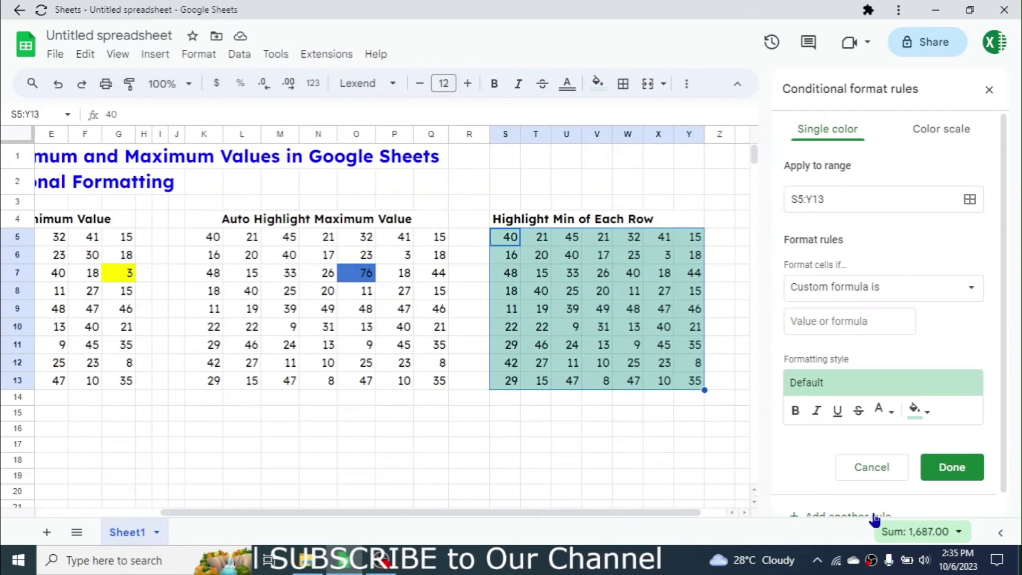
click(820, 323)
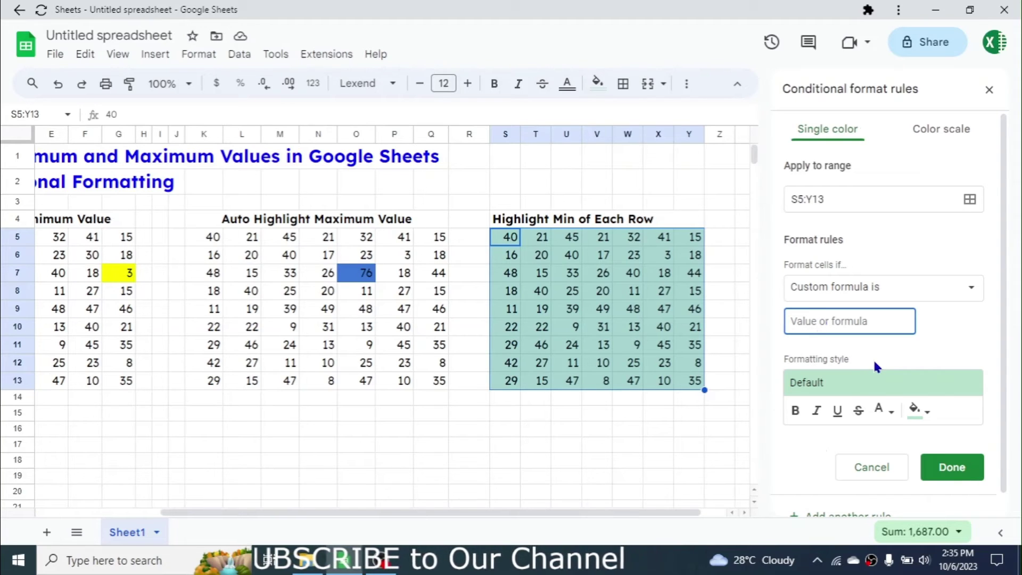
- Enter the custom formula =S5=MIN($S5:$Y5), locking only the columns
text(=S)
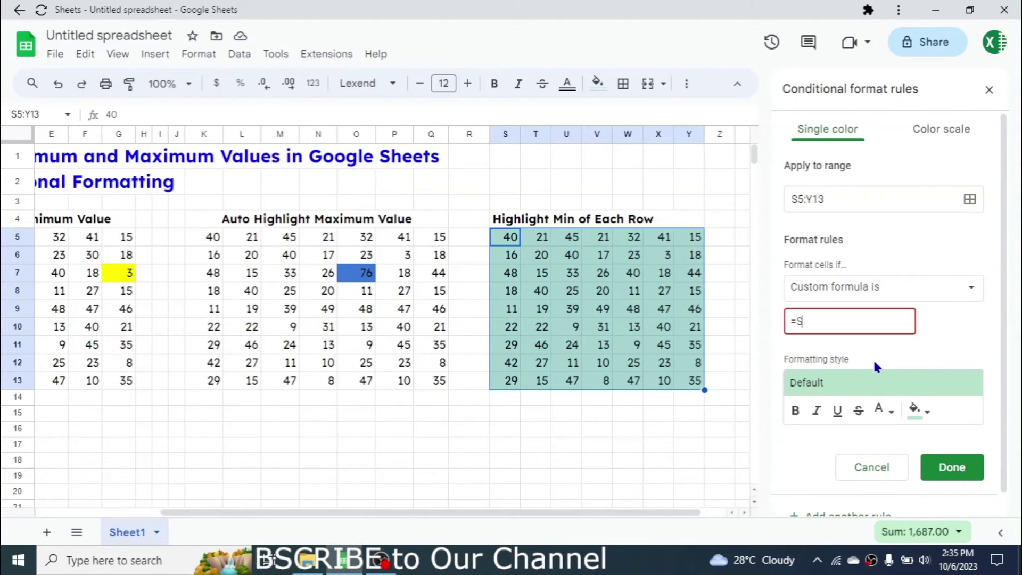
text(5)
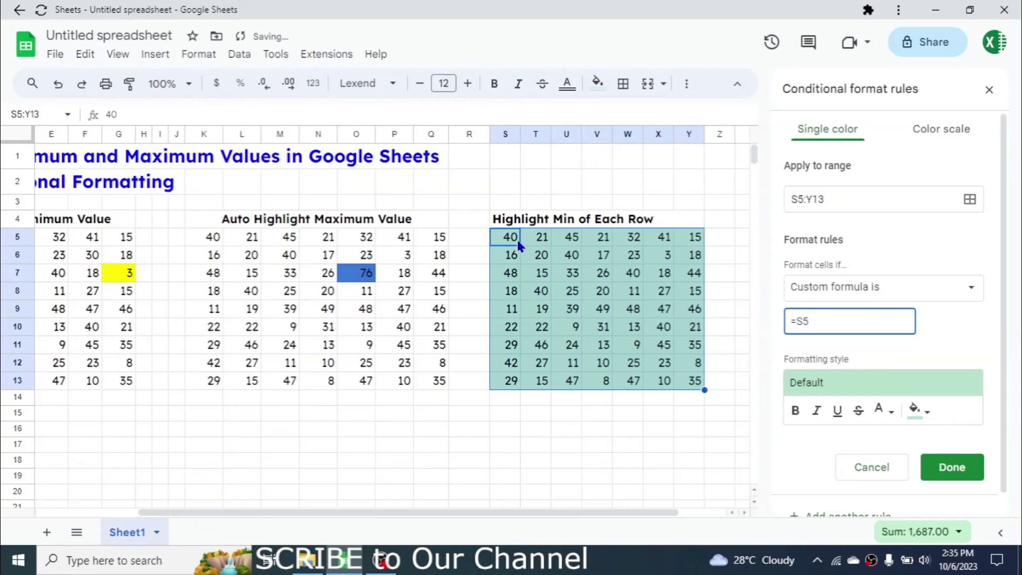
text(=MIN()
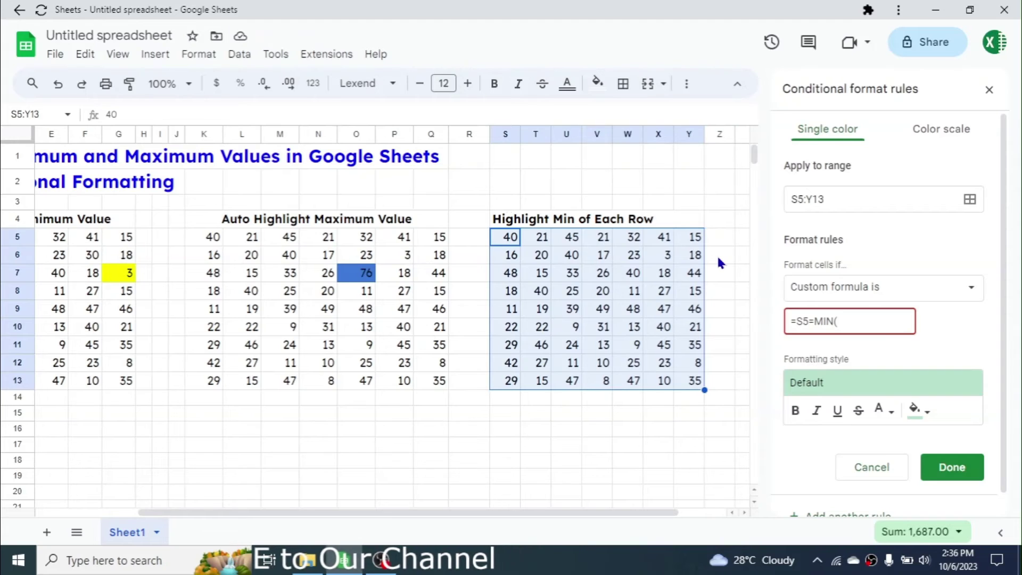
text(S5)
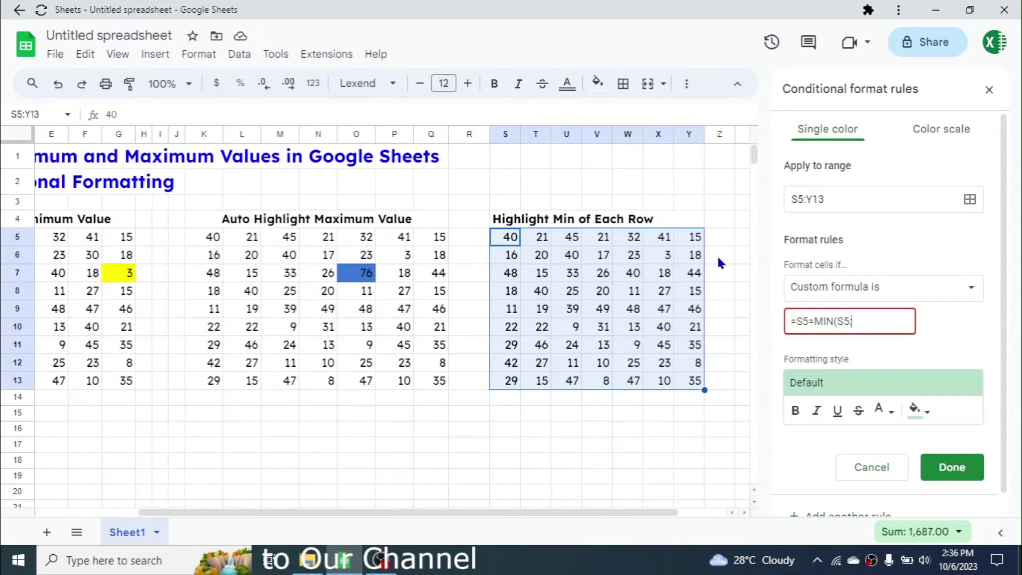
text(:Y5))
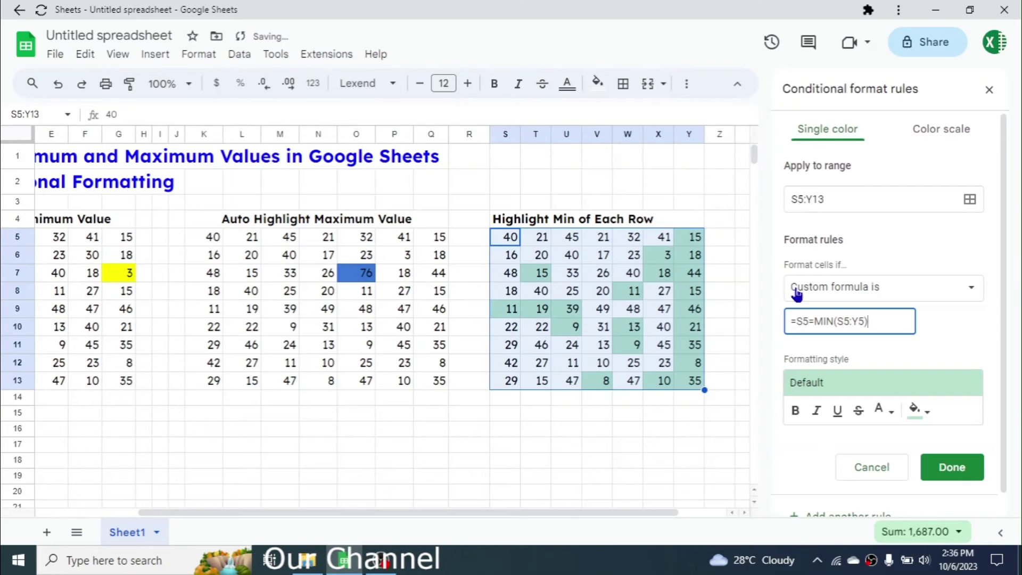
click(838, 319)
text($)
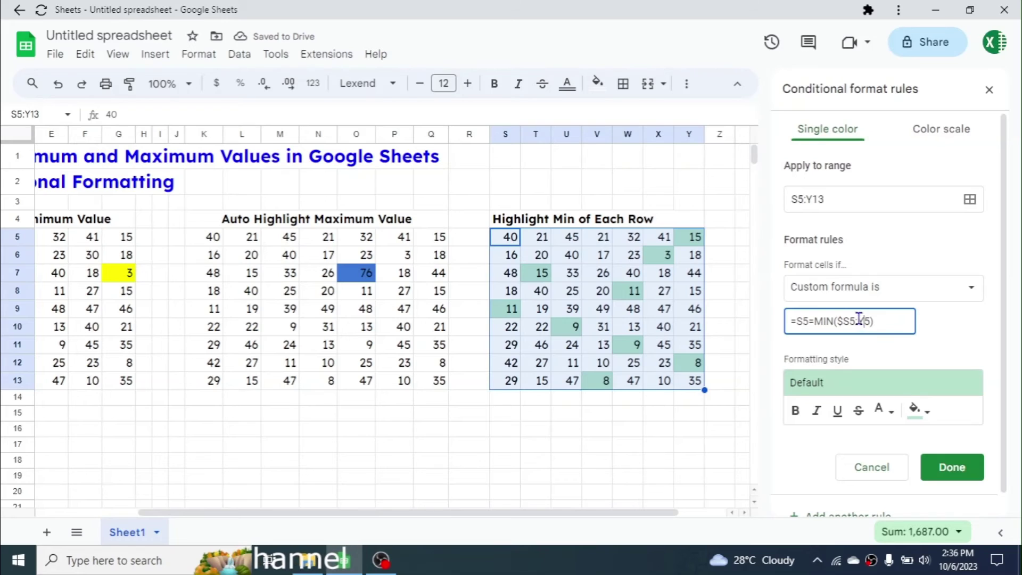
click(858, 320)
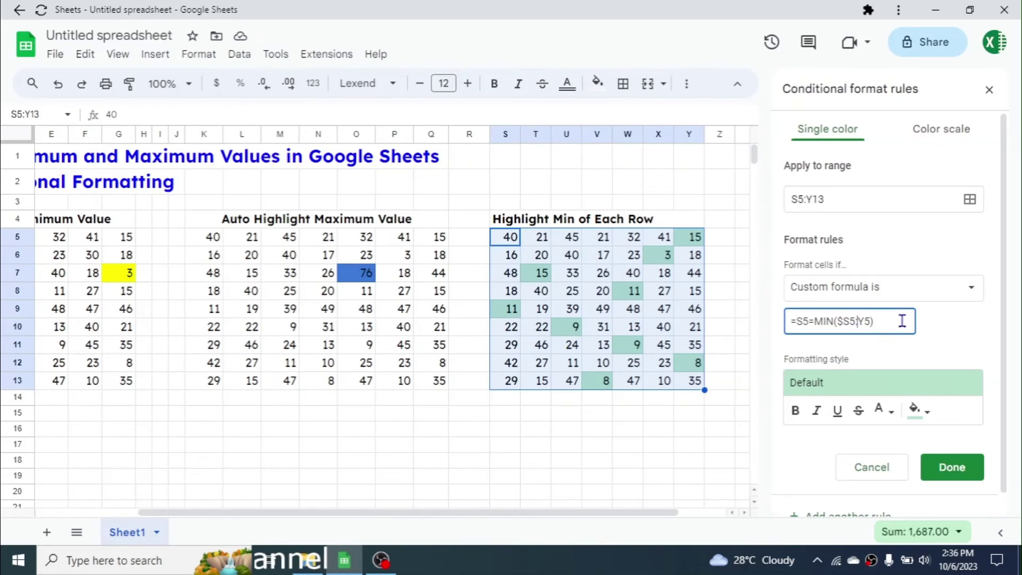
text($)
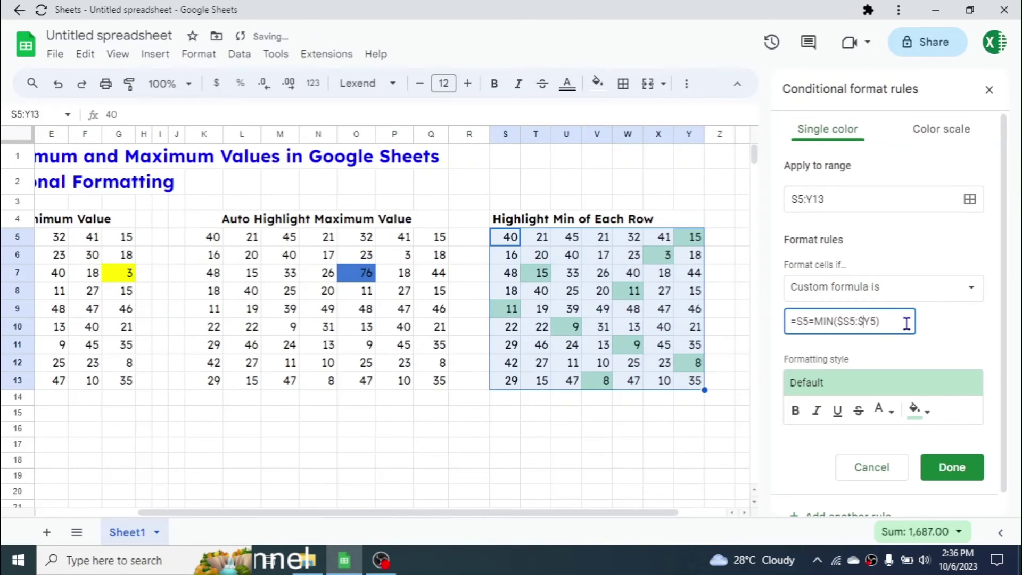
- Apply an orange fill to the row-minimum rule, save it, and close the sidebar
click(917, 416)
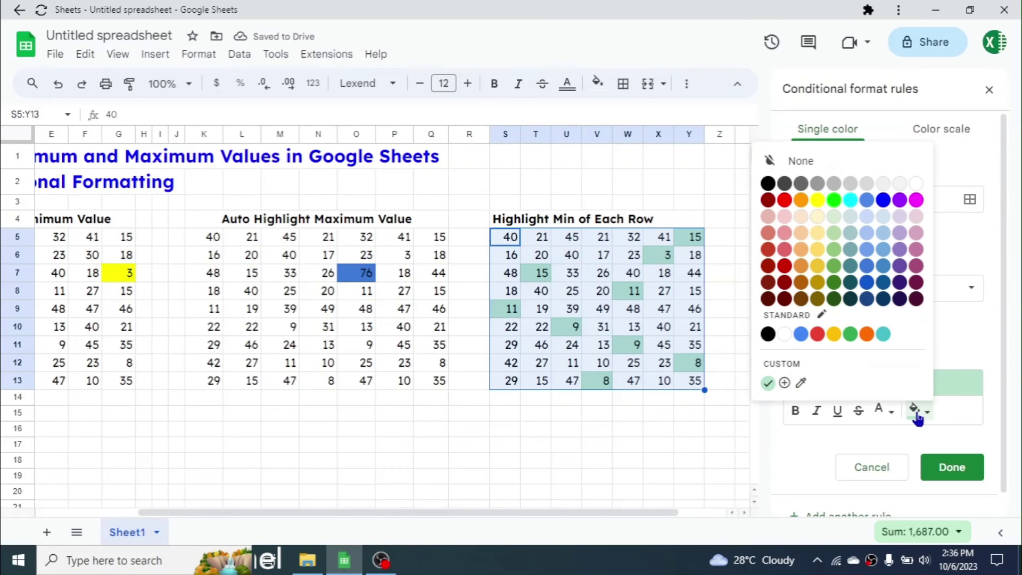
click(802, 200)
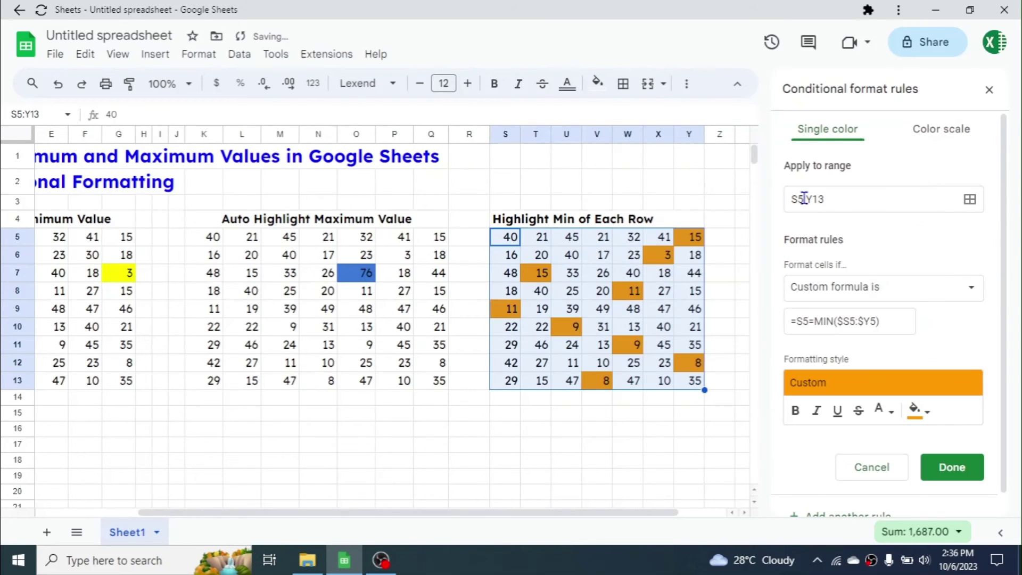
click(952, 467)
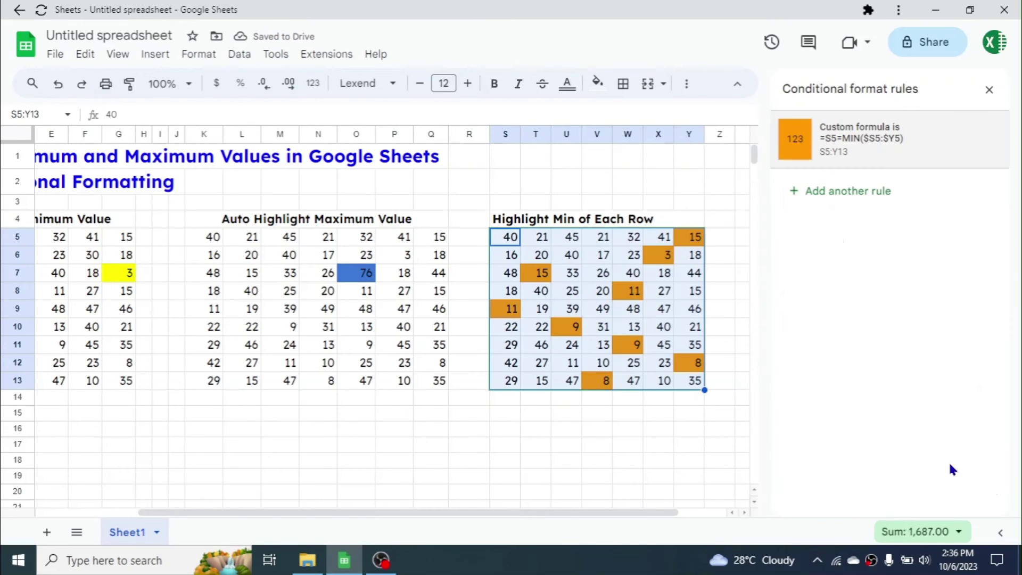
click(989, 89)
click(654, 444)
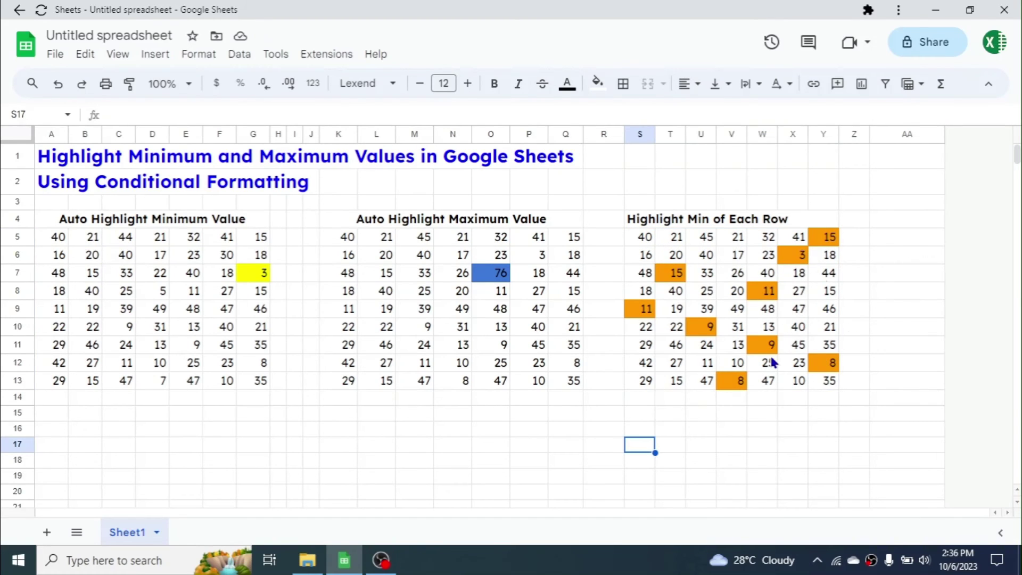
- Test the per-row rule by setting V10 to 3 and T5 to 14
click(734, 329)
text(3)
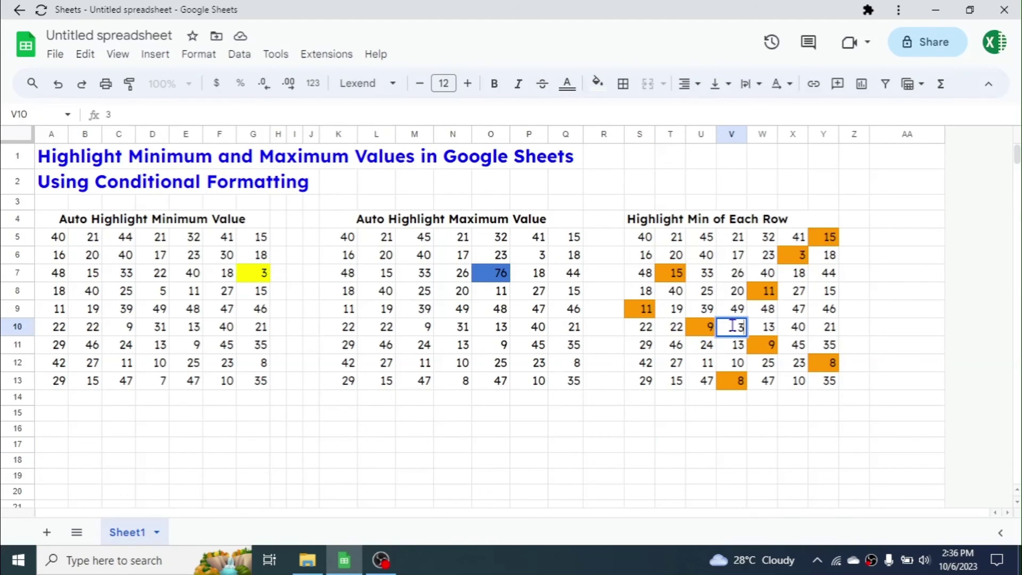
key(Return)
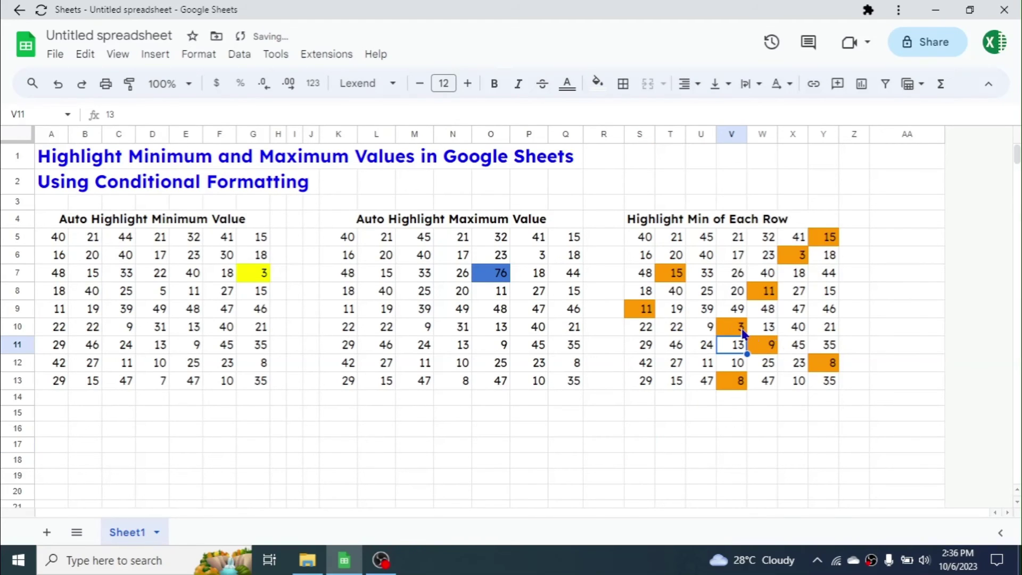
click(678, 238)
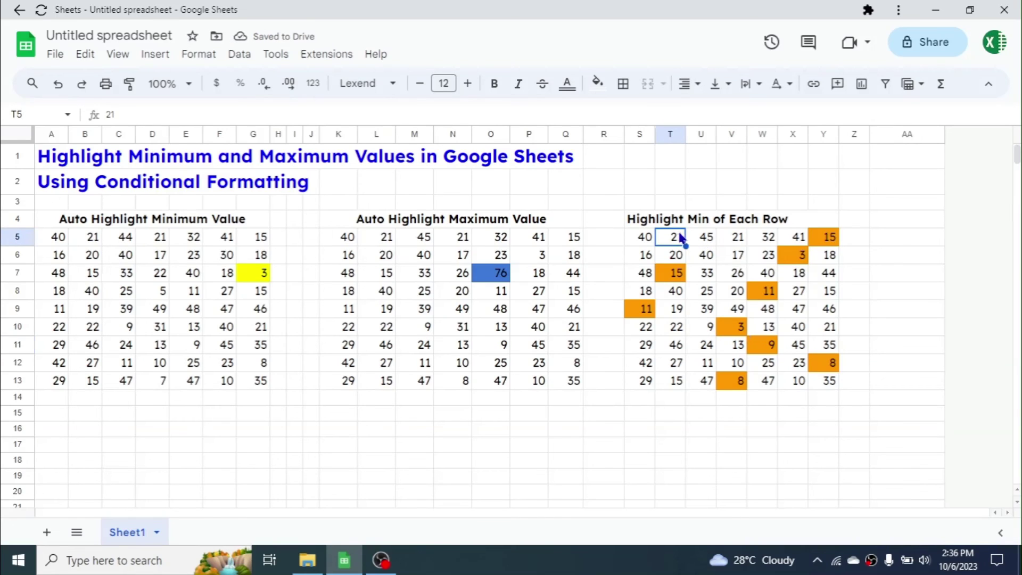
text(1)
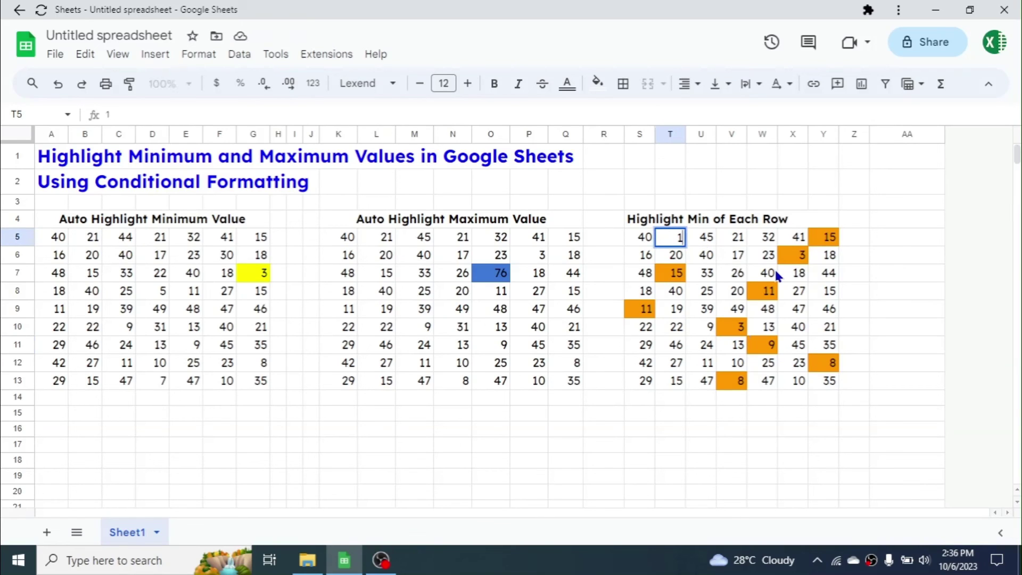
text(4)
key(Return)
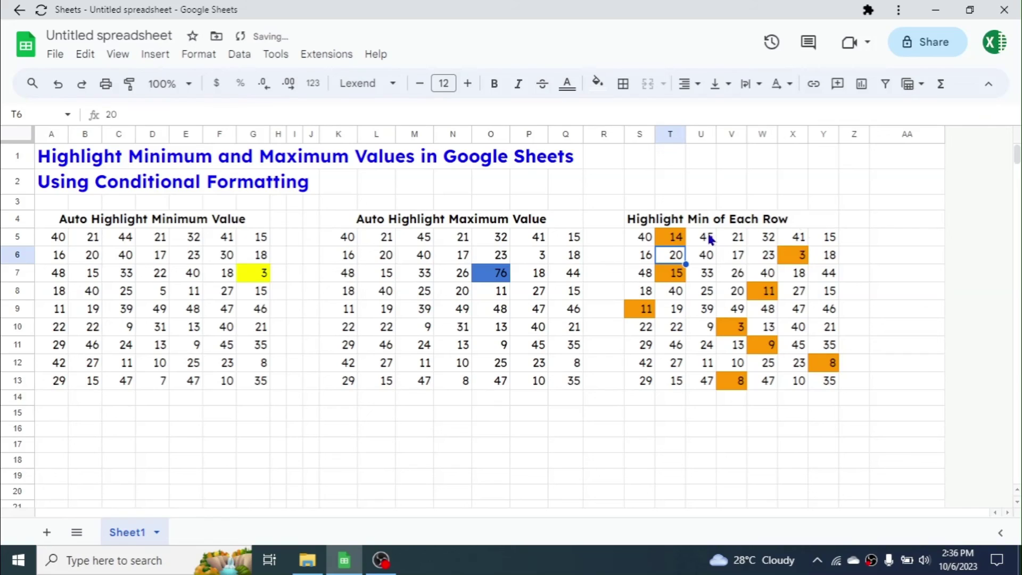
click(578, 403)
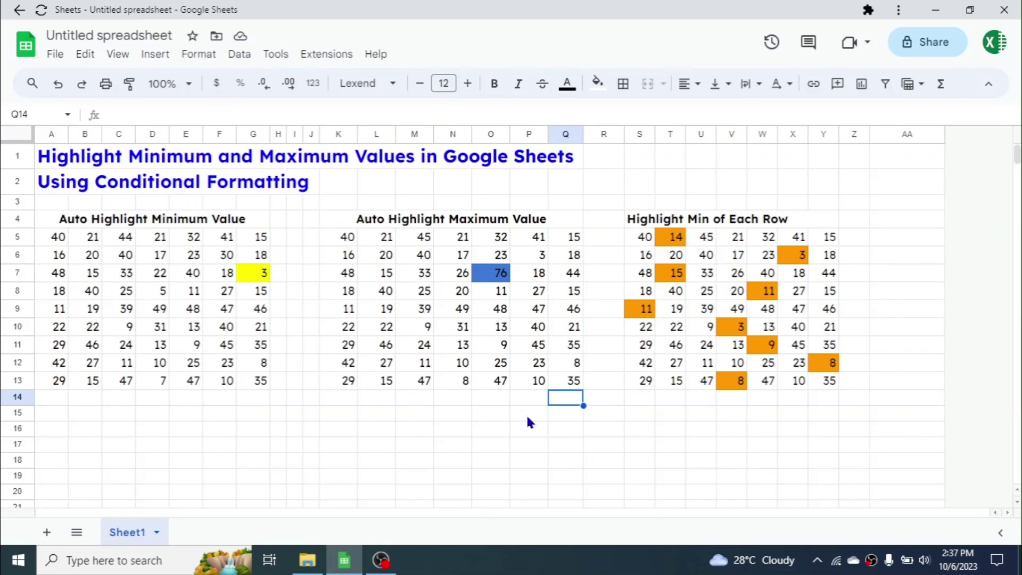
click(591, 434)
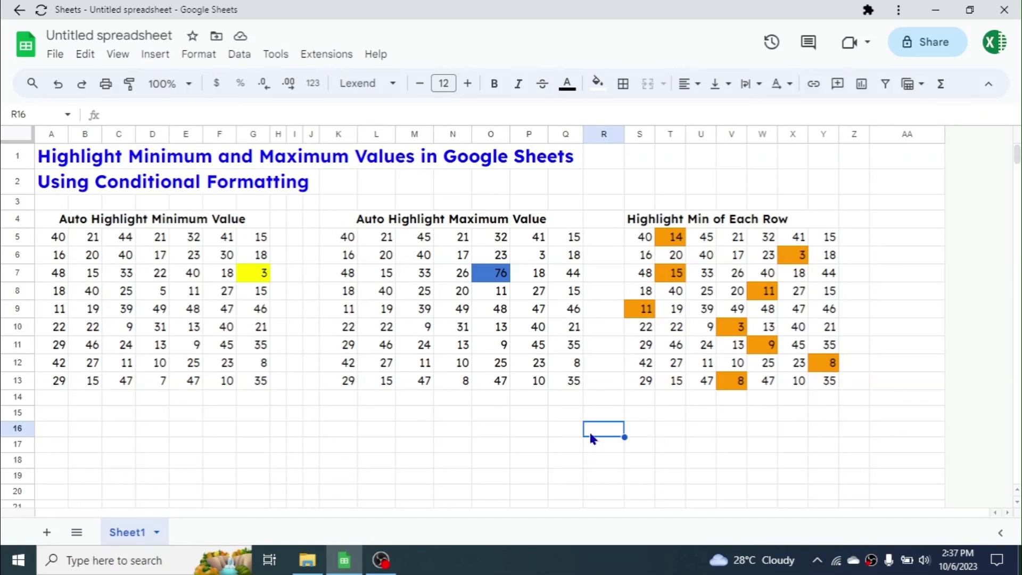
click(509, 418)
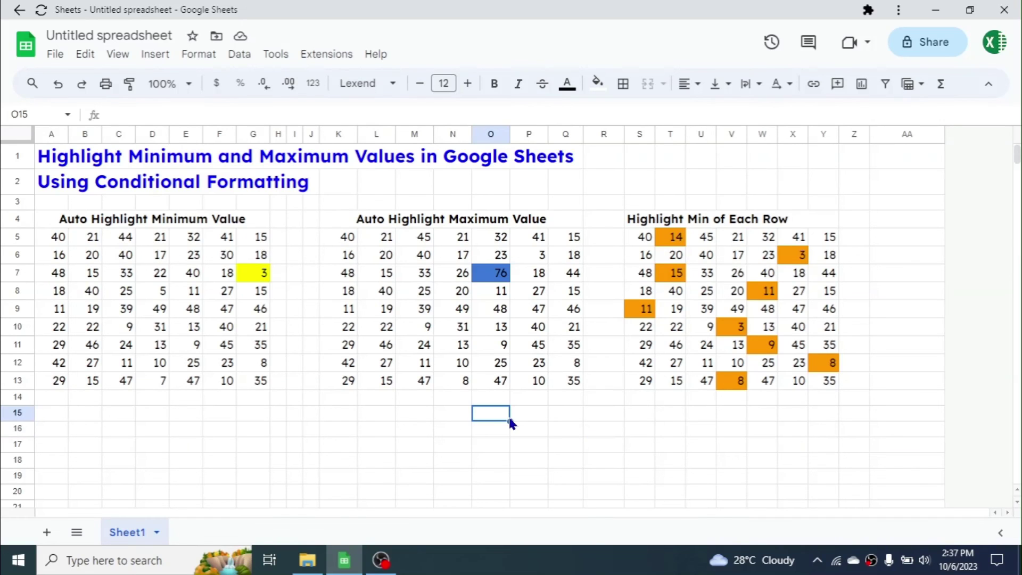